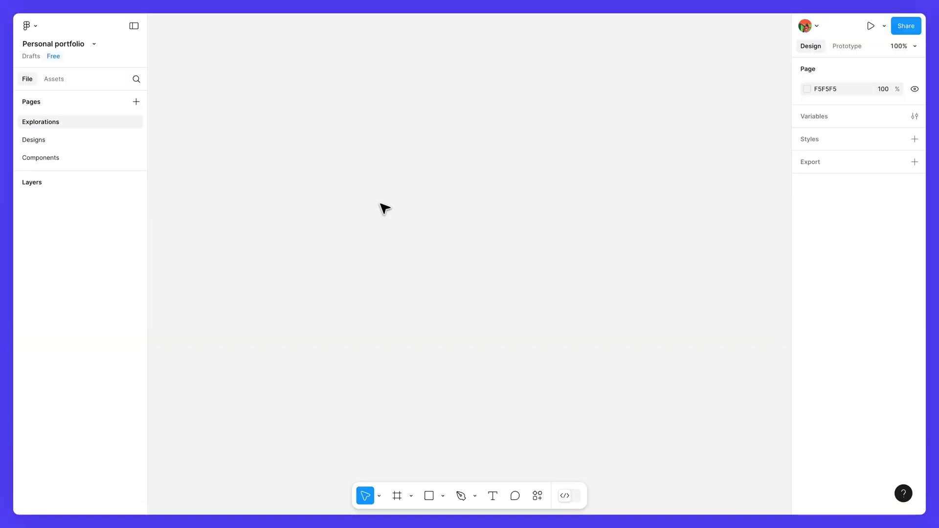
On the Components page, reposition Footer, Skills list, Personal bio and Project card.
left_click(70, 159)
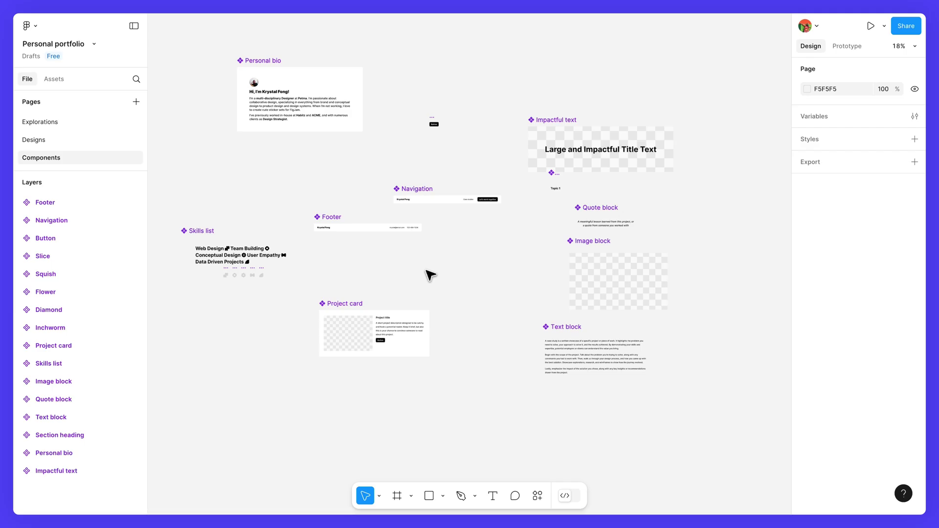
left_click_drag(333, 217, 412, 218)
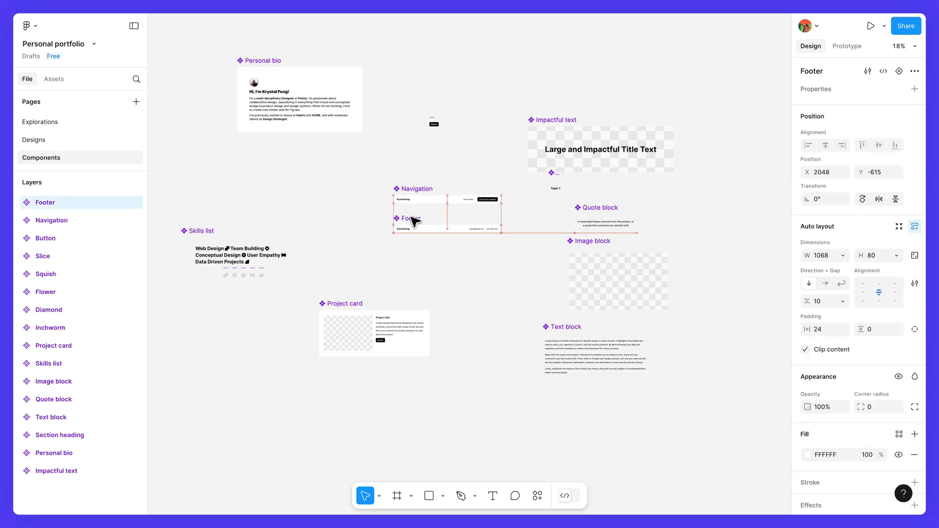
left_click_drag(205, 231, 239, 191)
left_click_drag(279, 60, 256, 88)
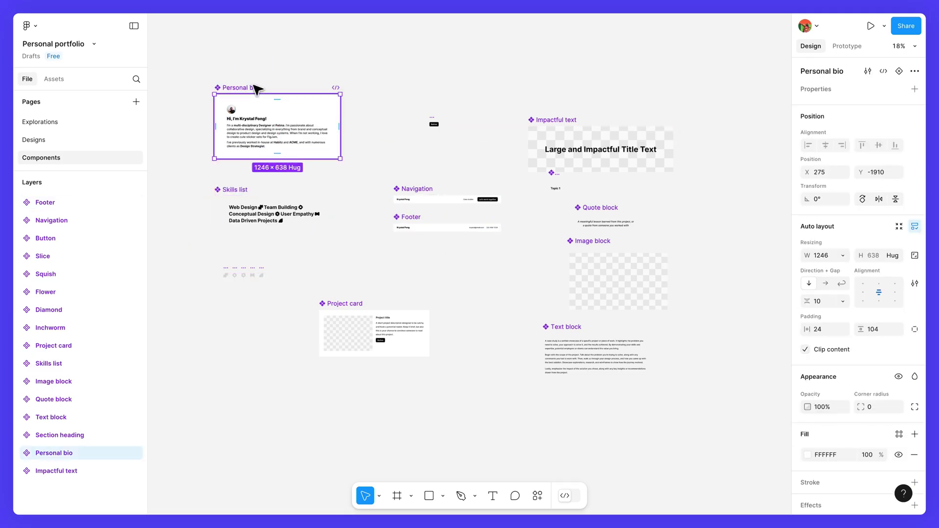
left_click_drag(342, 304, 574, 399)
Left-align the six stacked components and distribute their vertical spacing evenly.
left_click_drag(698, 450, 527, 111)
left_click(808, 150)
left_click(913, 150)
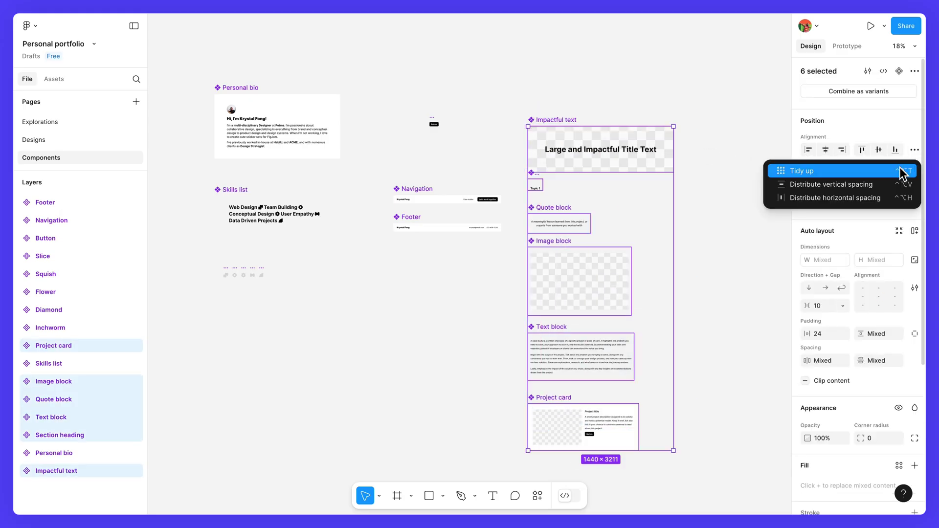
left_click(888, 185)
left_click(725, 237)
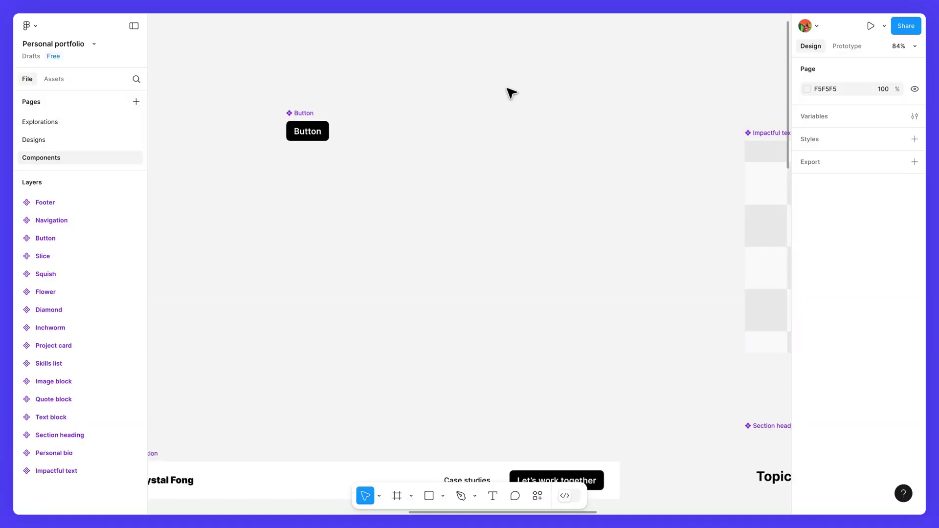
Draw a new section on the canvas and rename it Button.
left_click(411, 495)
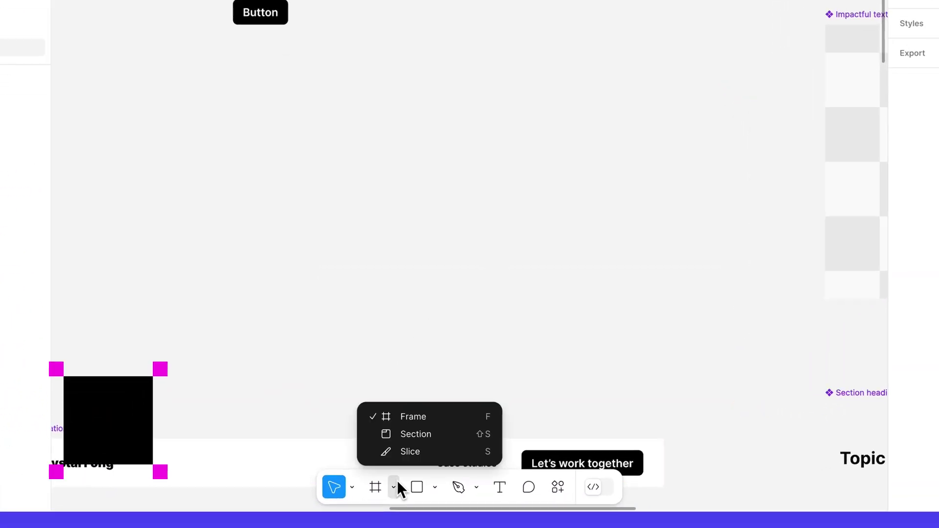
left_click(444, 432)
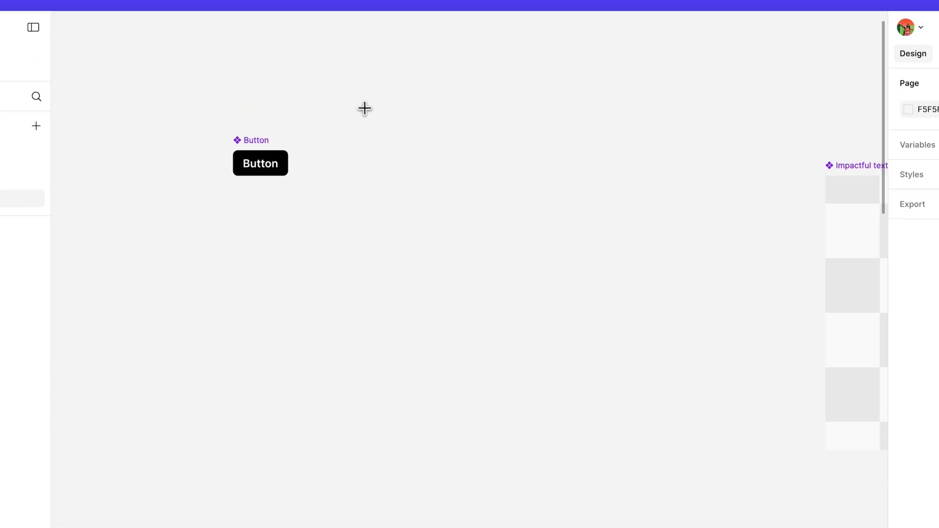
left_click_drag(364, 108, 730, 407)
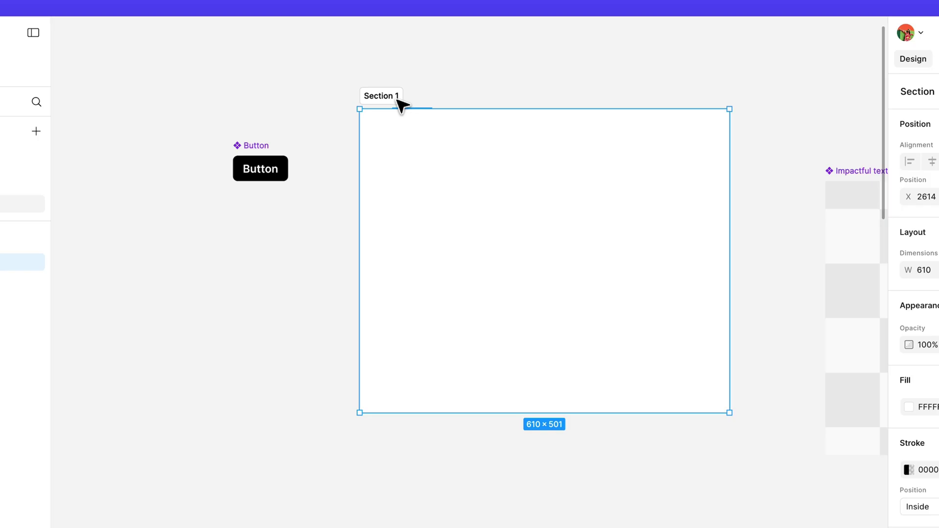
double_click(387, 96)
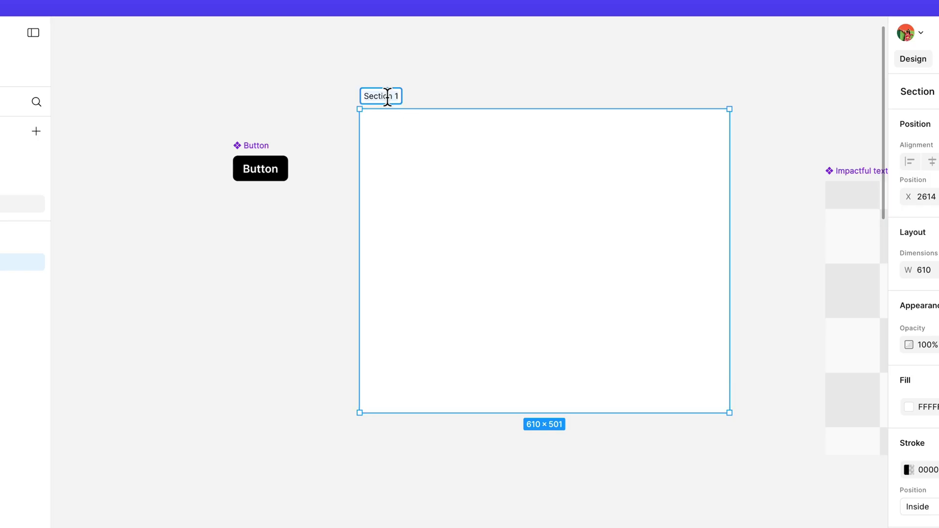
type("Button")
key("Return")
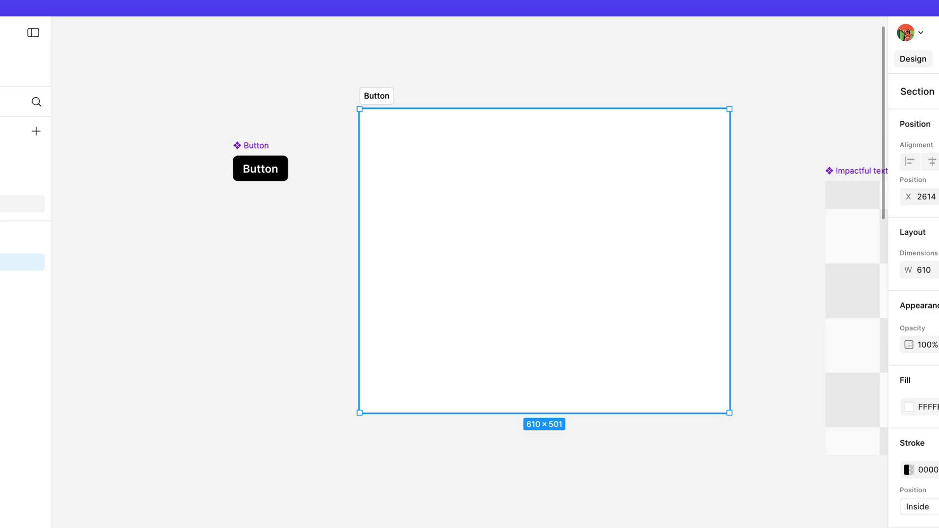
Move the Button component into place and enclose it in a section named Button.
left_click(253, 148)
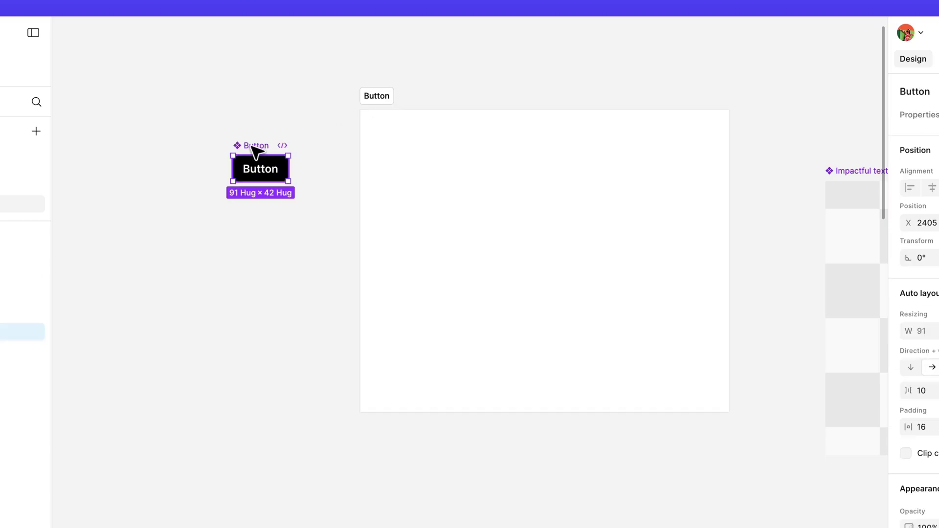
left_click_drag(251, 147, 535, 238)
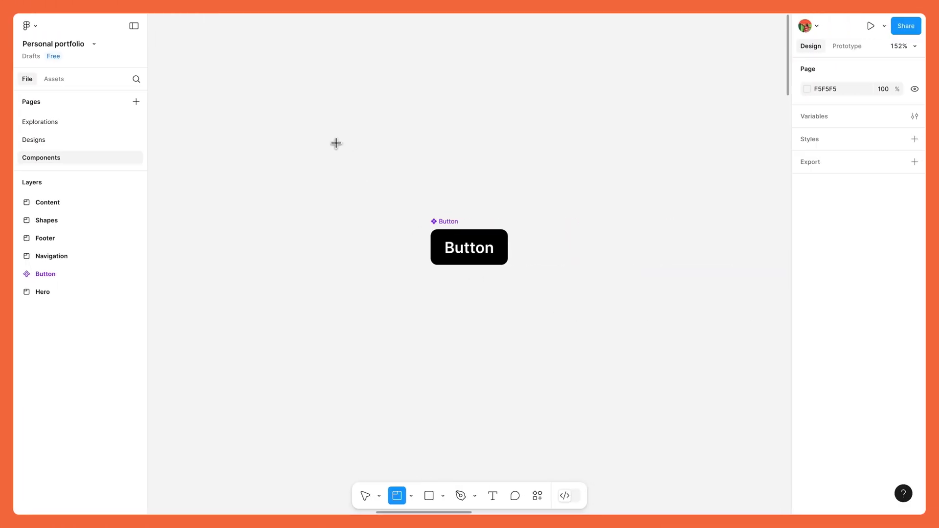
left_click_drag(336, 143, 642, 375)
double_click(353, 134)
type("Button")
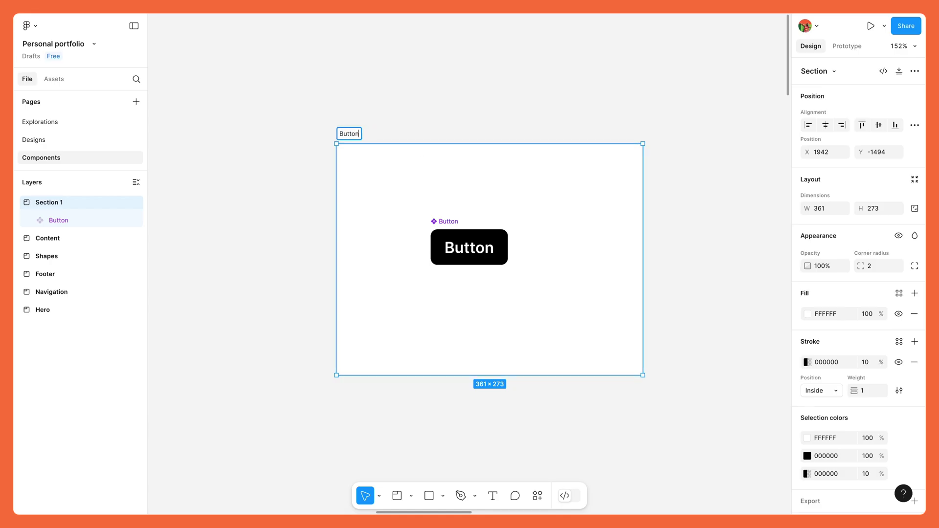
key("Return")
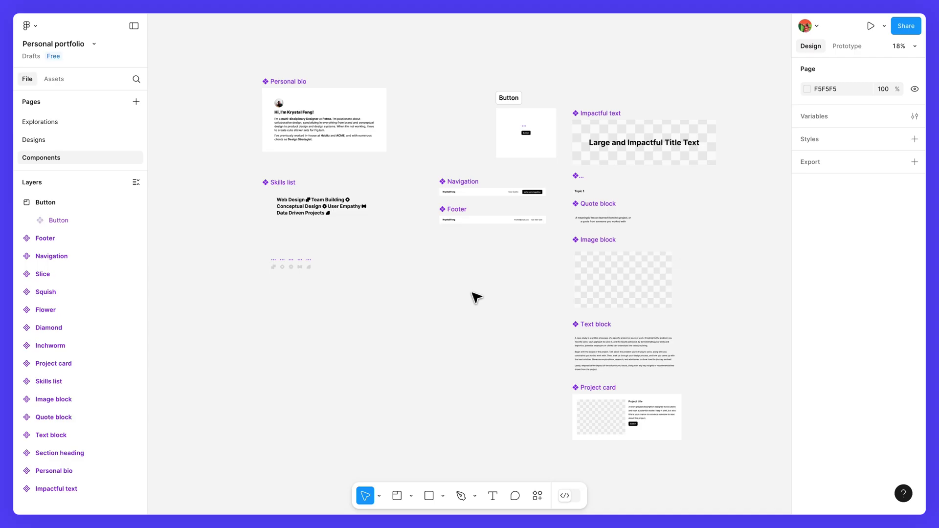
Stack Impactful text directly below Personal bio near the canvas centre.
left_click_drag(304, 84, 431, 256)
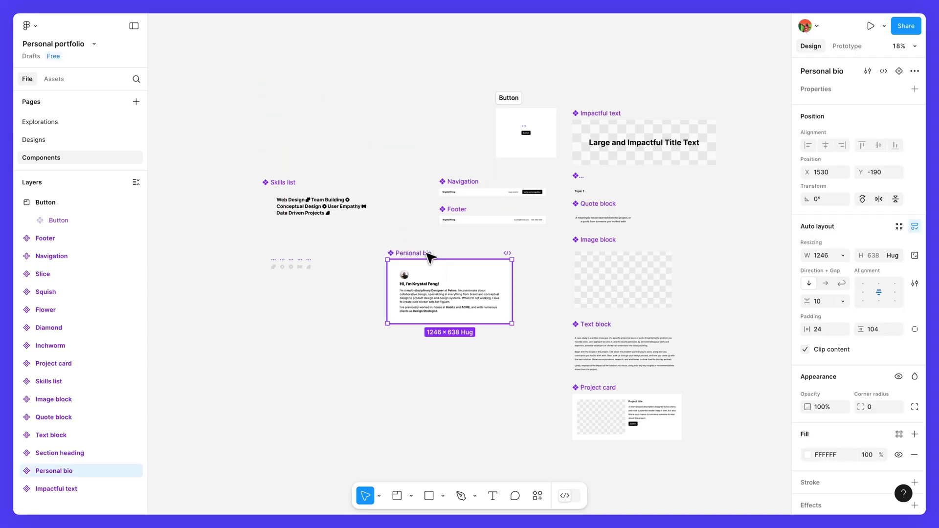
left_click_drag(608, 118, 418, 340)
scroll(499, 357, "up", 5)
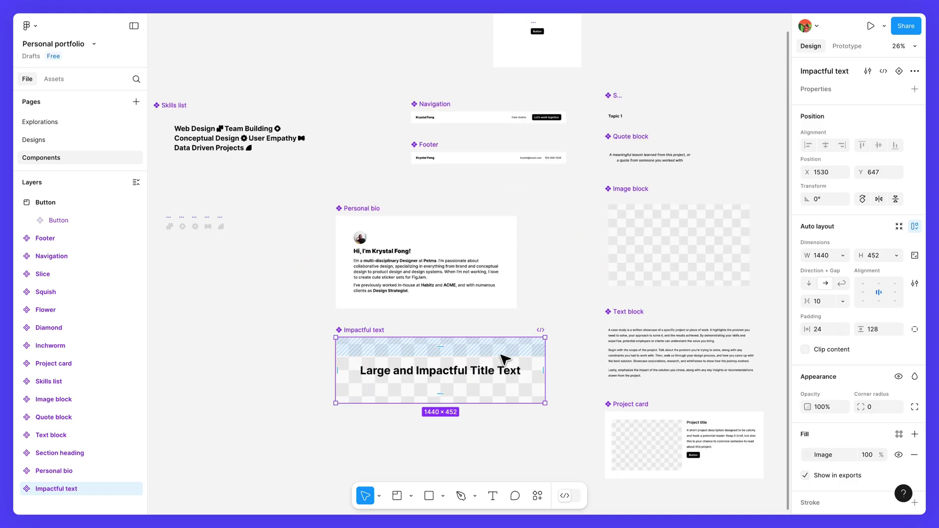
left_click_drag(496, 355, 523, 339)
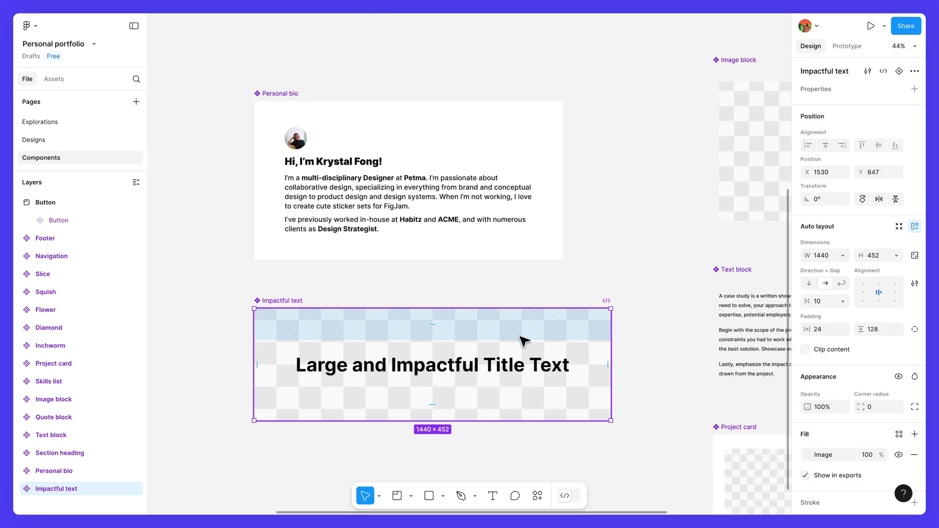
Wrap Personal bio and Impactful text in a section named Hero; move shapes into Shapes.
left_click(336, 117, "shift")
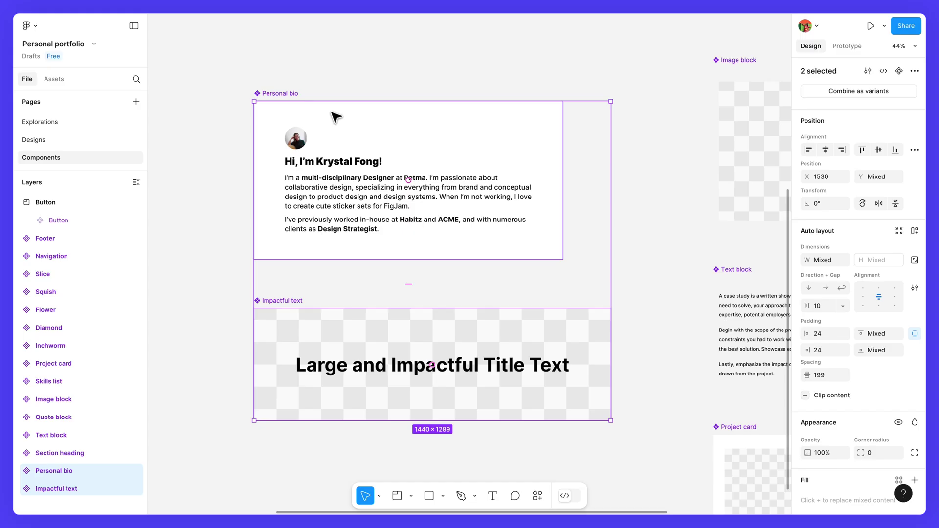
right_click(364, 116)
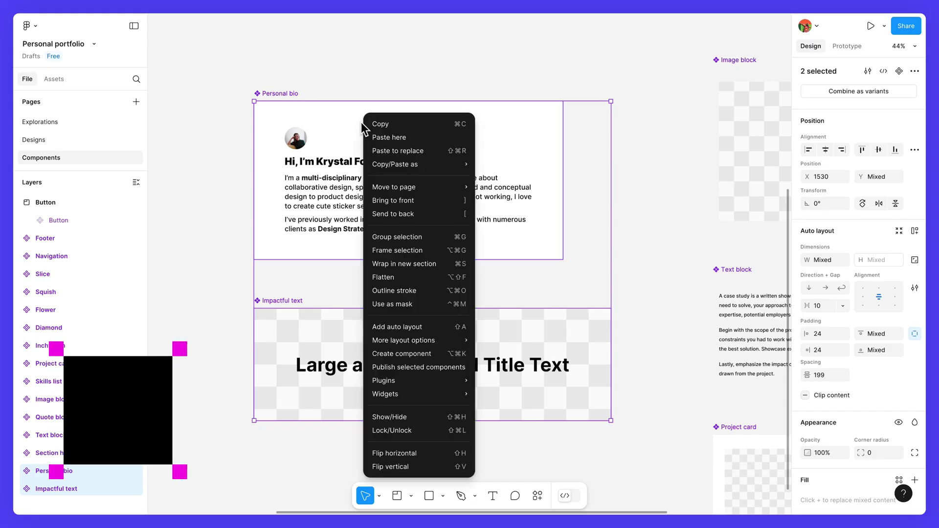
left_click(444, 265)
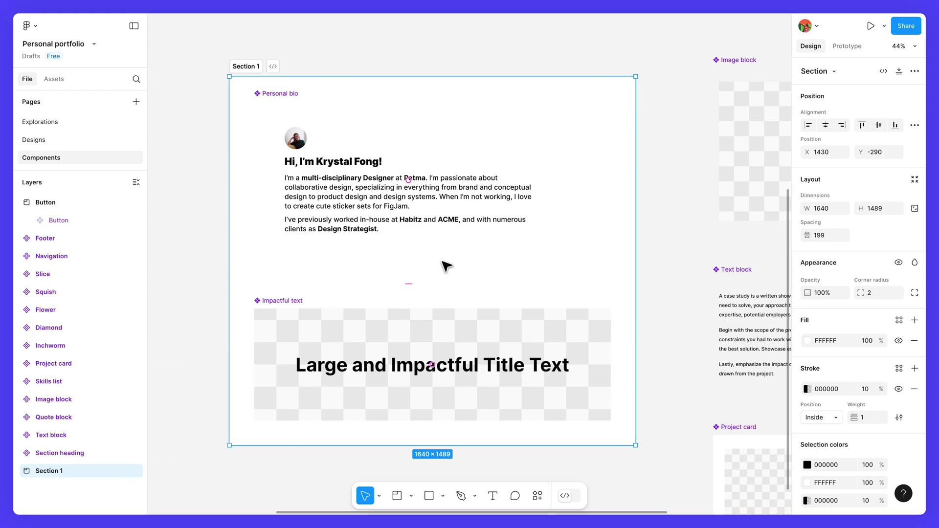
double_click(246, 66)
type("Hero")
key("Return")
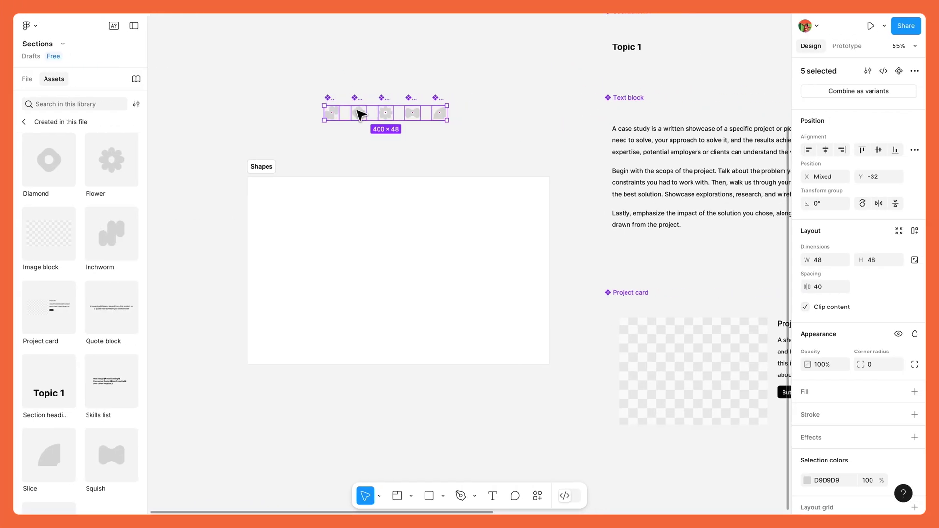
left_click_drag(361, 113, 369, 266)
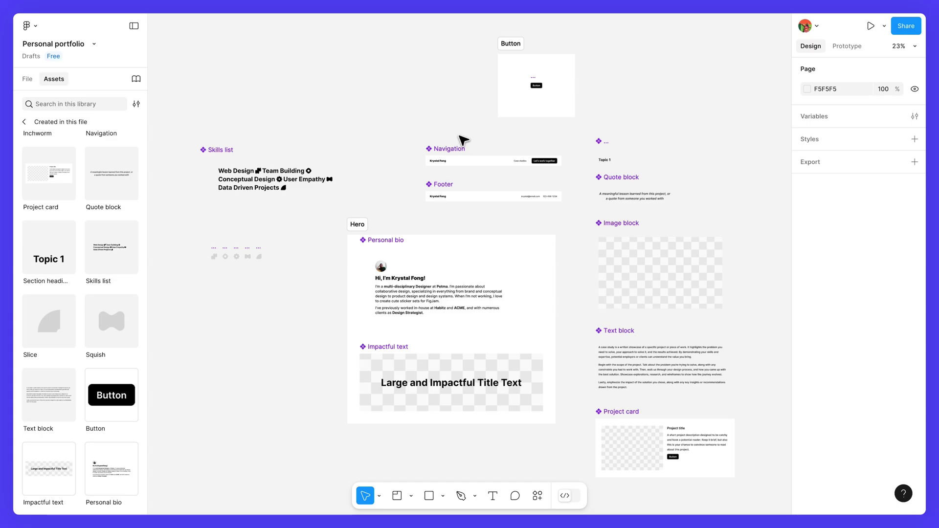
Line Footer up under Navigation and wrap Navigation in its own section.
left_click_drag(446, 142, 410, 125)
left_click_drag(438, 185, 402, 185)
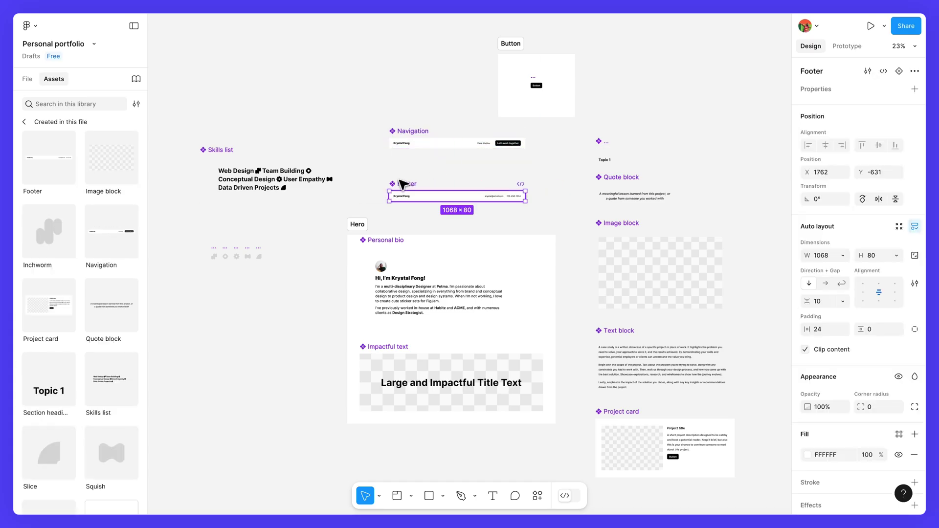
left_click(397, 496)
left_click_drag(380, 118, 537, 161)
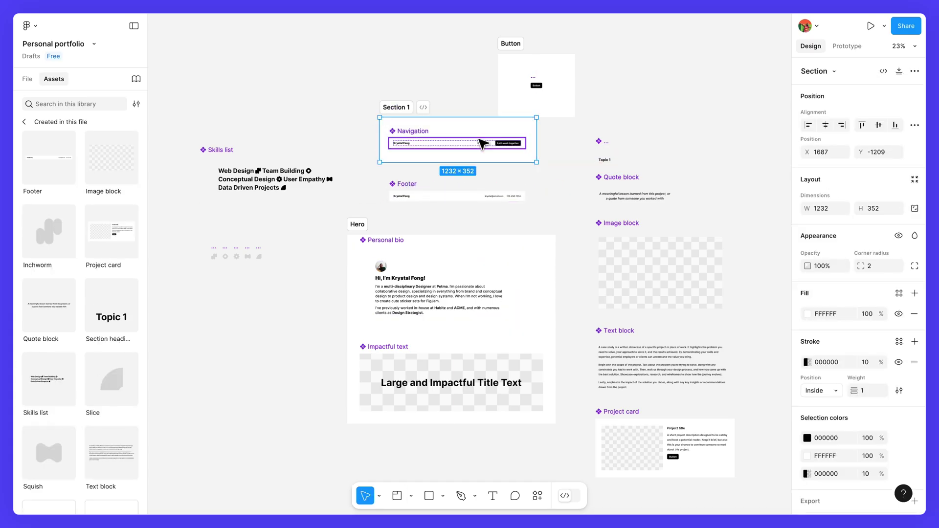
double_click(404, 107)
type("Navigation")
left_click(405, 142)
Draw sections around Footer and the icon row, naming the icon section Shapes.
left_click(405, 187)
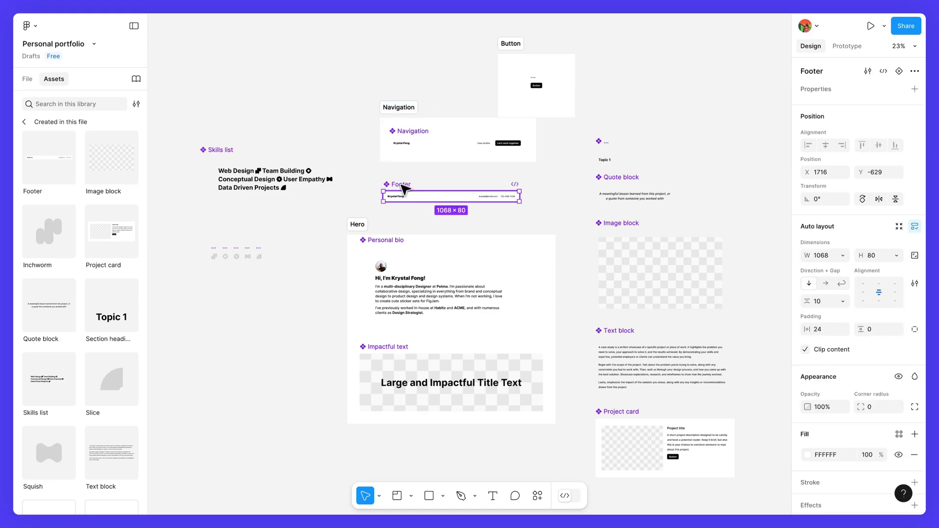
left_click(397, 496)
left_click_drag(374, 179, 533, 215)
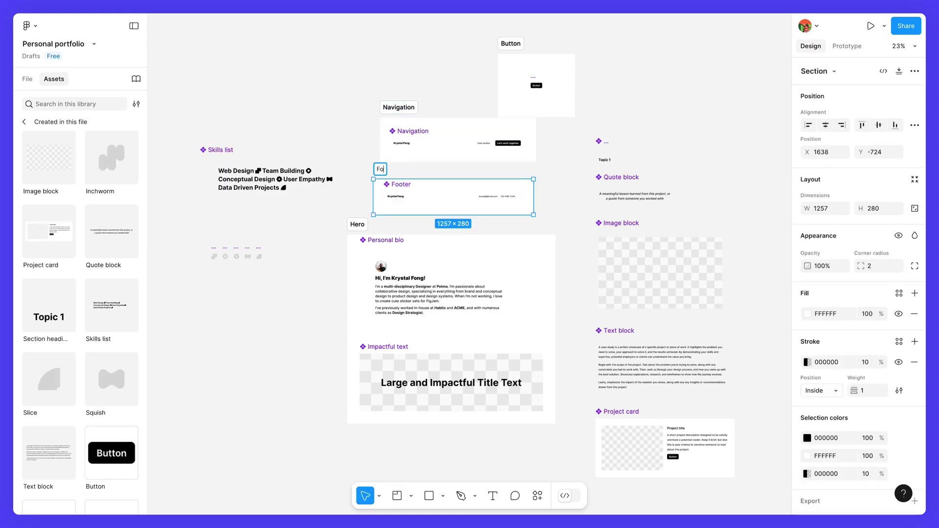
key("shift+s")
left_click_drag(190, 230, 306, 279)
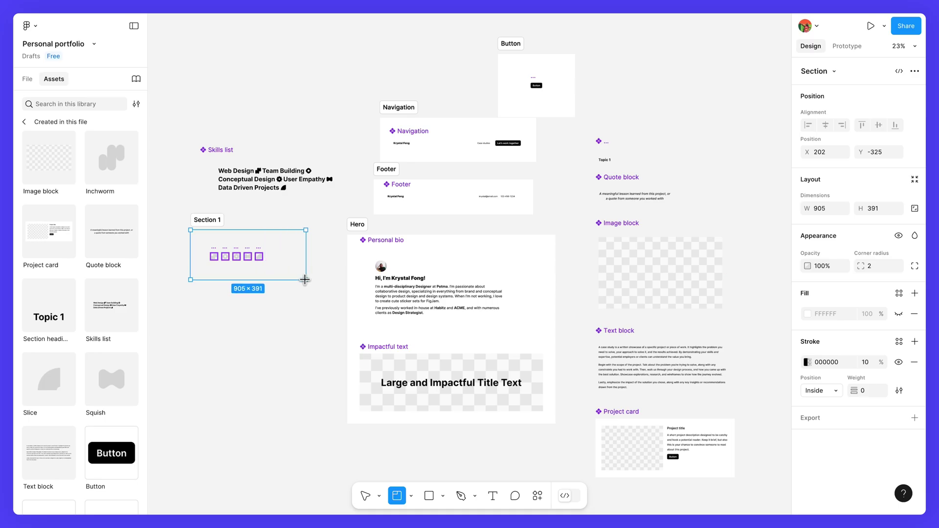
type("Shapes")
key("Return")
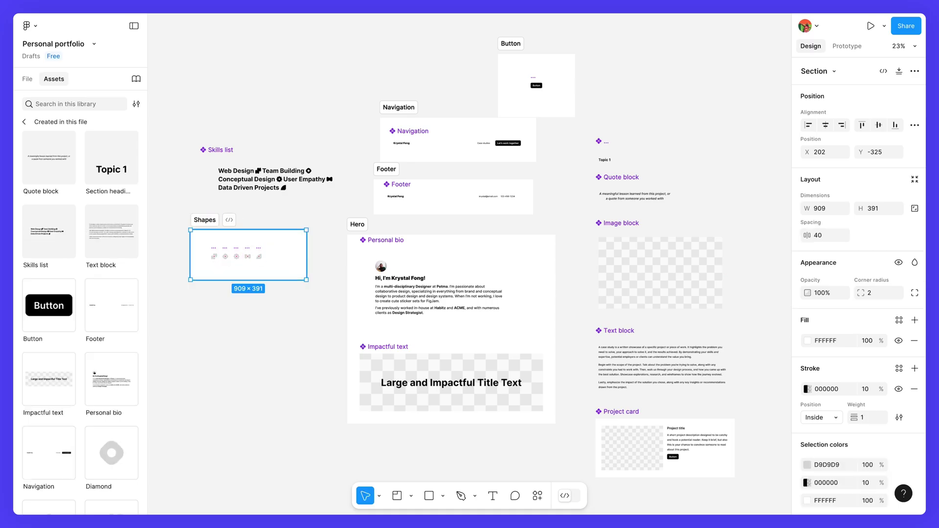
Move Skills list into the right column and enclose that column in a section named Content.
scroll(274, 180, "down", 1)
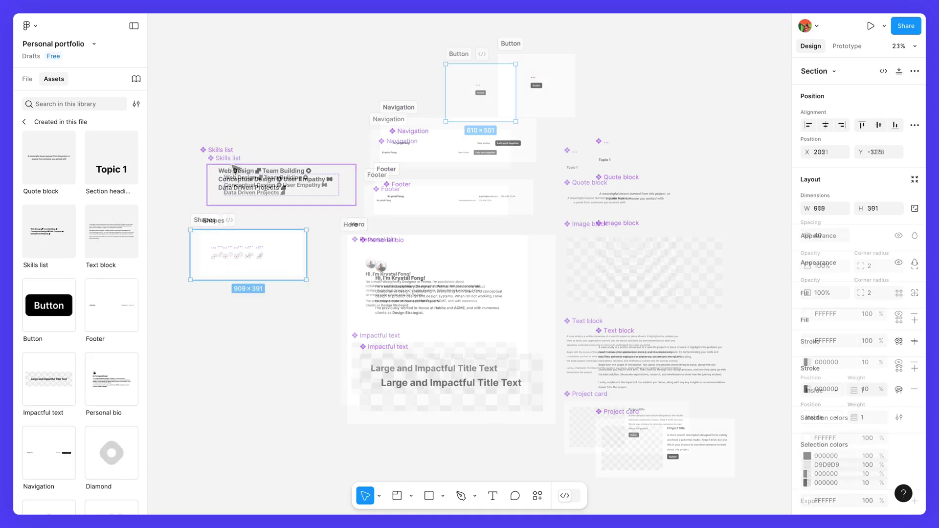
mouse_move(274, 180)
left_mouse_down()
mouse_move(610, 122)
mouse_move(647, 182)
mouse_move(567, 176)
left_mouse_up()
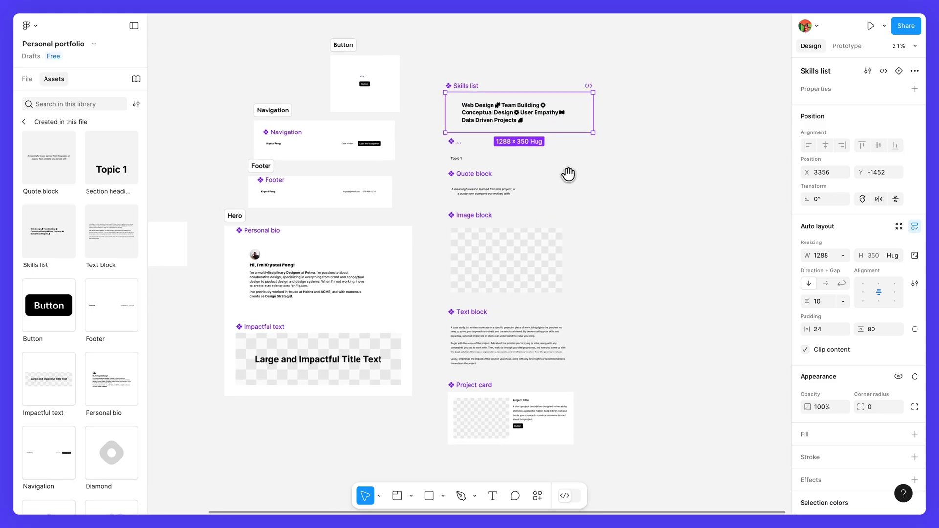
key("shift+s")
left_click_drag(429, 67, 617, 462)
double_click(445, 56)
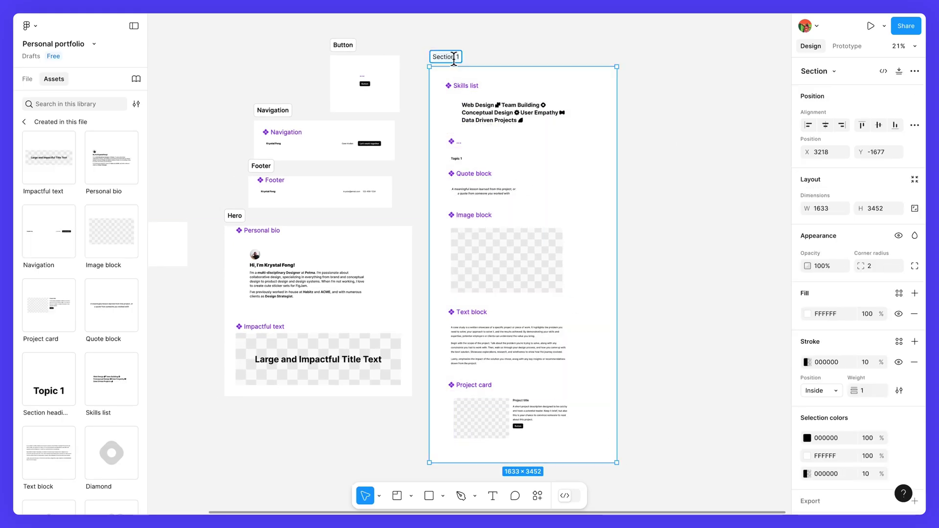
type("Content")
key("Return")
Arrange Hero, Shapes, Button, Navigation and Footer sections into columns beside Content.
left_click_drag(481, 121, 626, 136)
left_click_drag(377, 235, 219, 50)
left_click_drag(249, 235, 230, 270)
left_click_drag(413, 181, 429, 221)
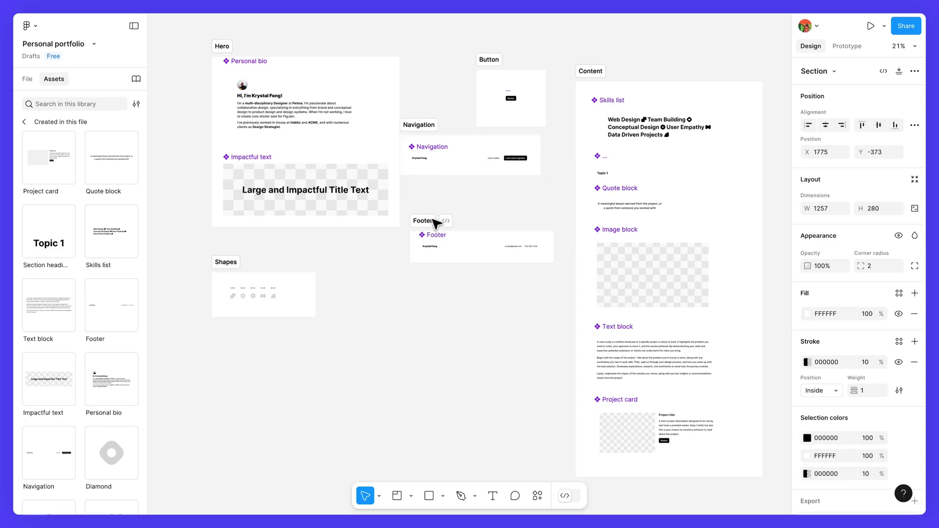
left_click_drag(421, 125, 431, 159)
left_click_drag(491, 60, 429, 79)
left_click_drag(227, 49, 222, 63)
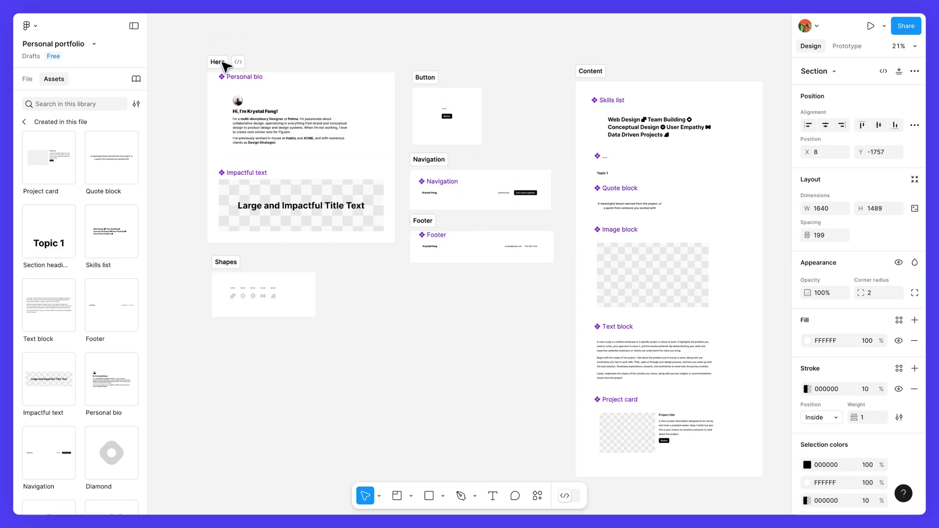
left_click_drag(224, 262, 216, 294)
left_click_drag(222, 61, 222, 78)
left_click(590, 78)
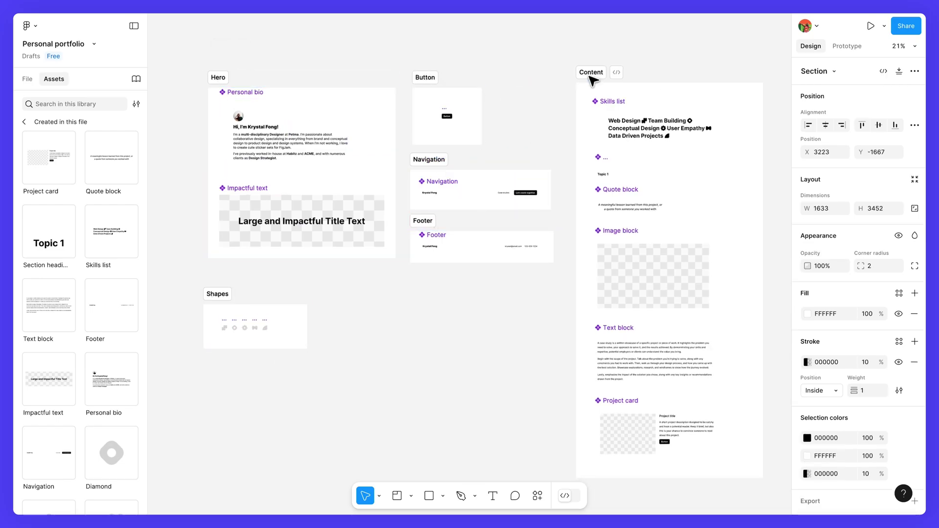
left_click(689, 60)
scroll(686, 59, "down", 1)
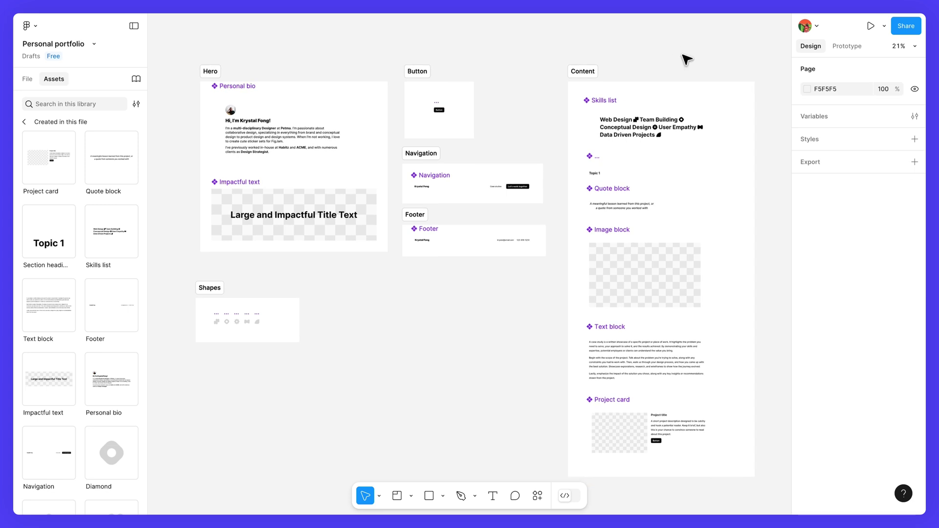
Fill the Content, Navigation, Footer and Hero sections with DDDDDD grey.
left_click(582, 71)
left_click(421, 153, "shift")
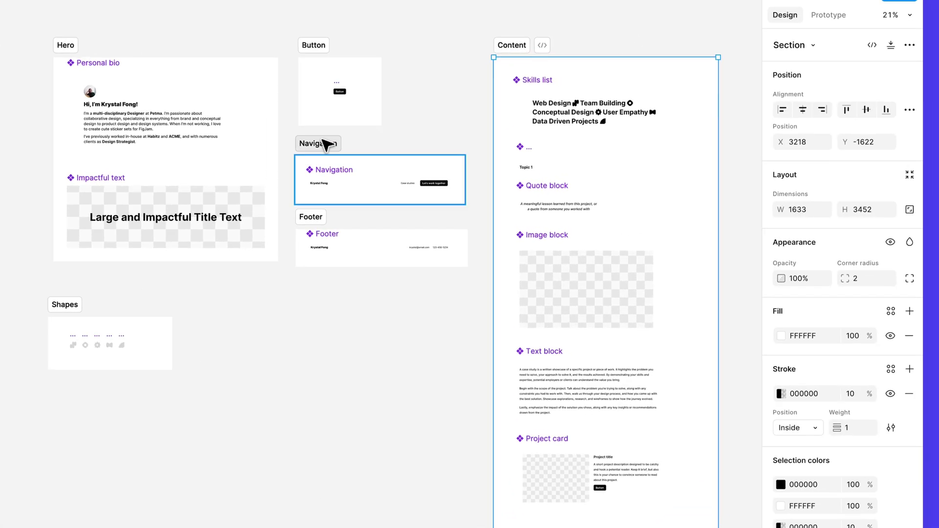
left_click(415, 215, "shift")
left_click(63, 45, "shift")
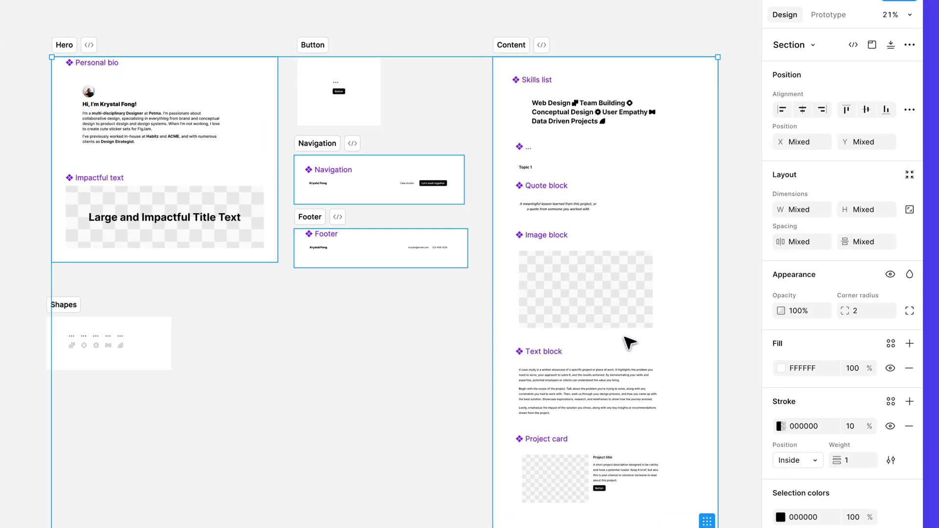
left_click(802, 367)
type("DDDDD")
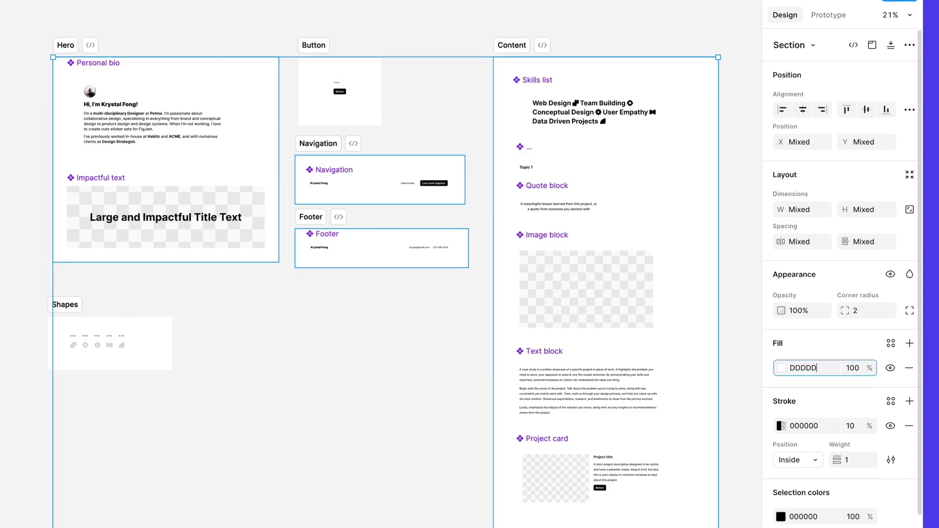
type("D")
key("Return")
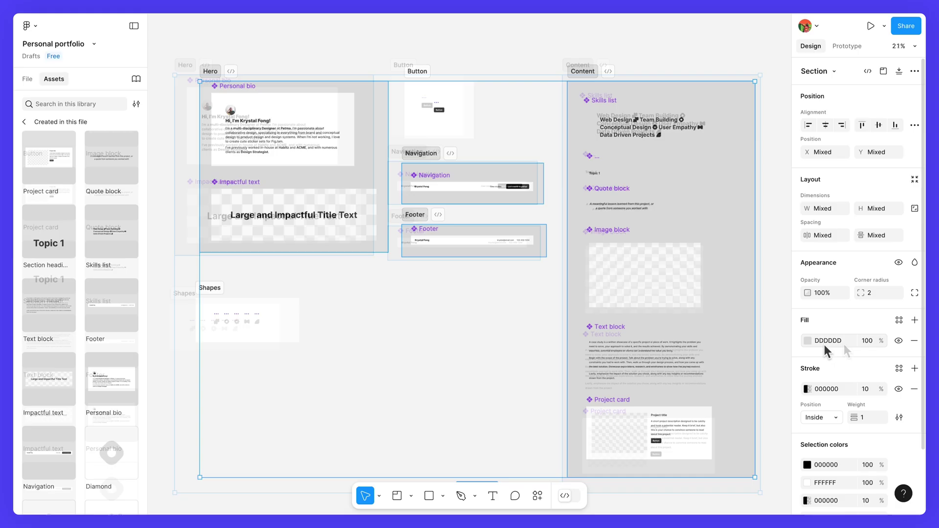
Fit the sections in view and select the Personal bio component in Hero.
key("shift+1")
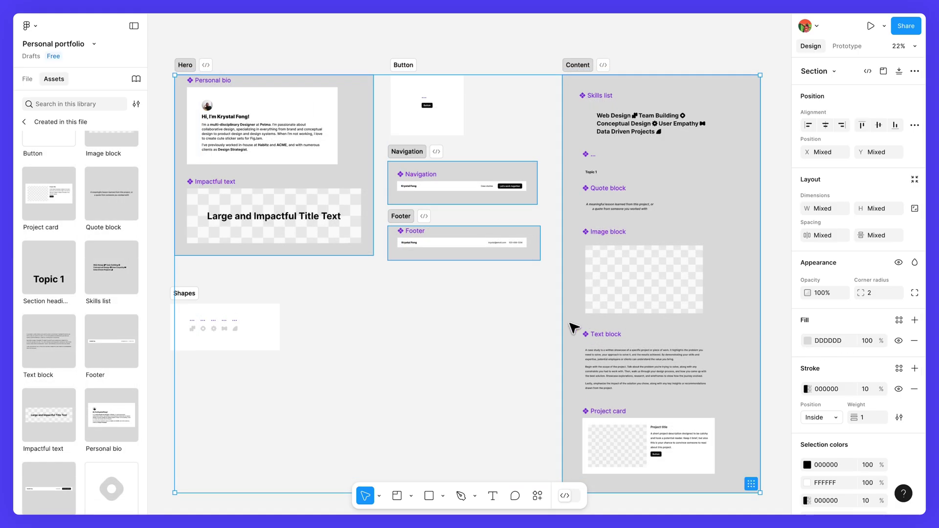
left_click(468, 315)
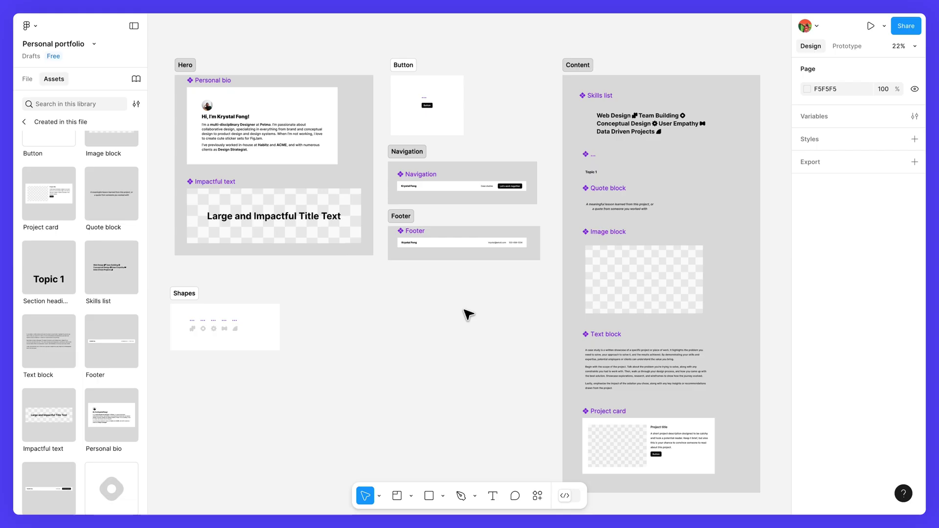
left_click(334, 156)
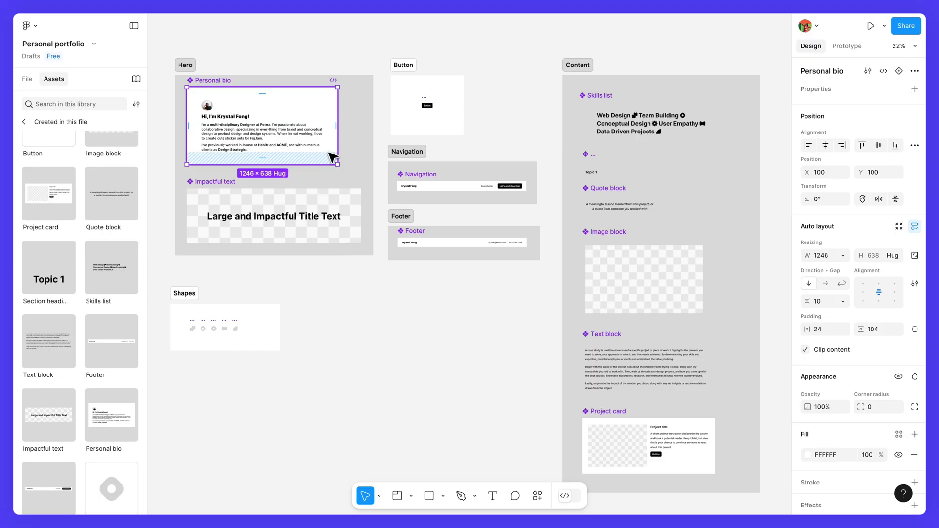
Remove the white fills from Personal bio and its inner card; briefly test a yellow Home background.
scroll(832, 382, "down", 3)
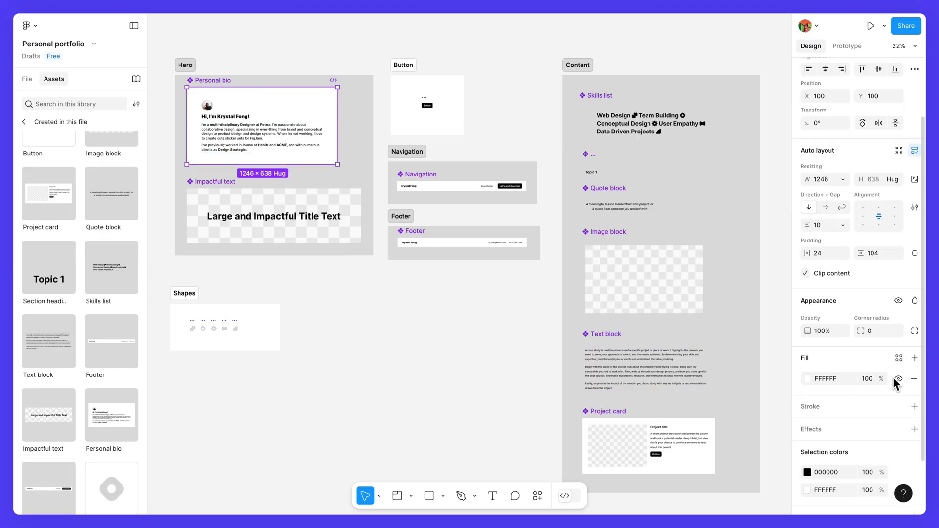
left_click(914, 378)
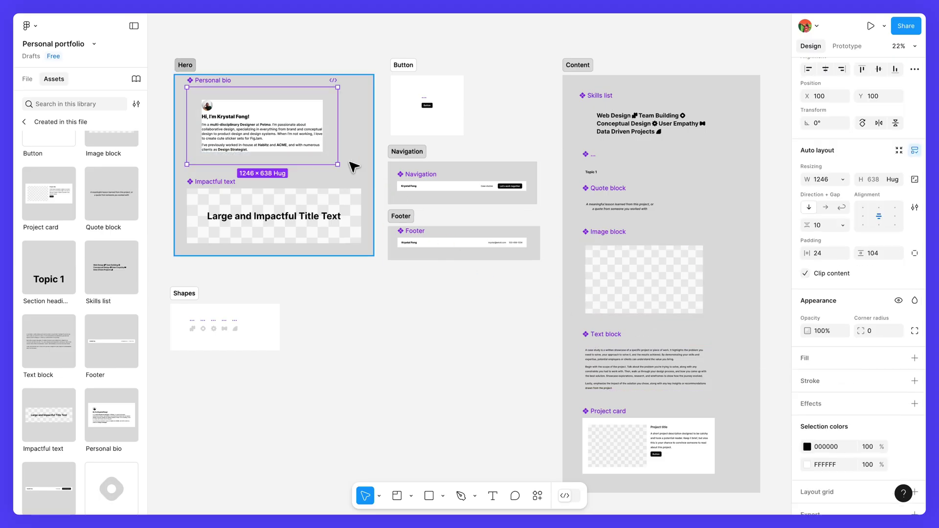
left_click(315, 147)
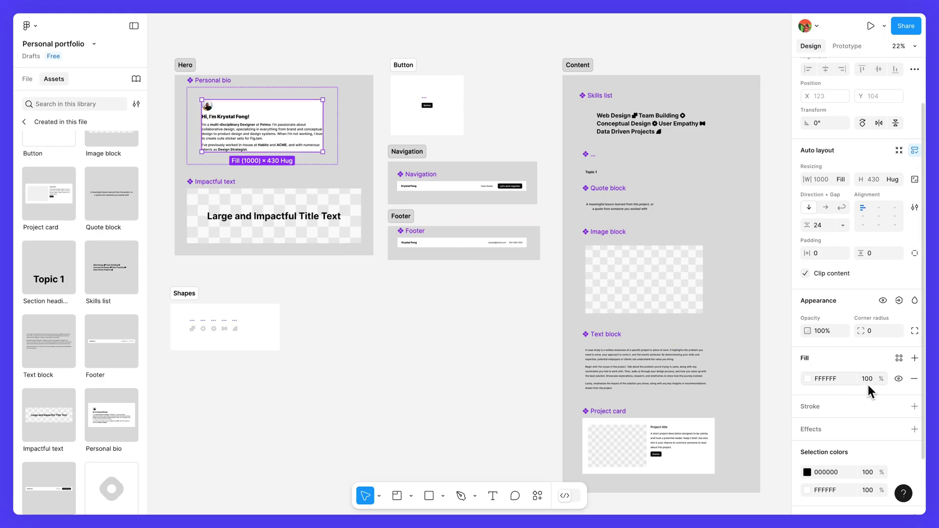
left_click(913, 378)
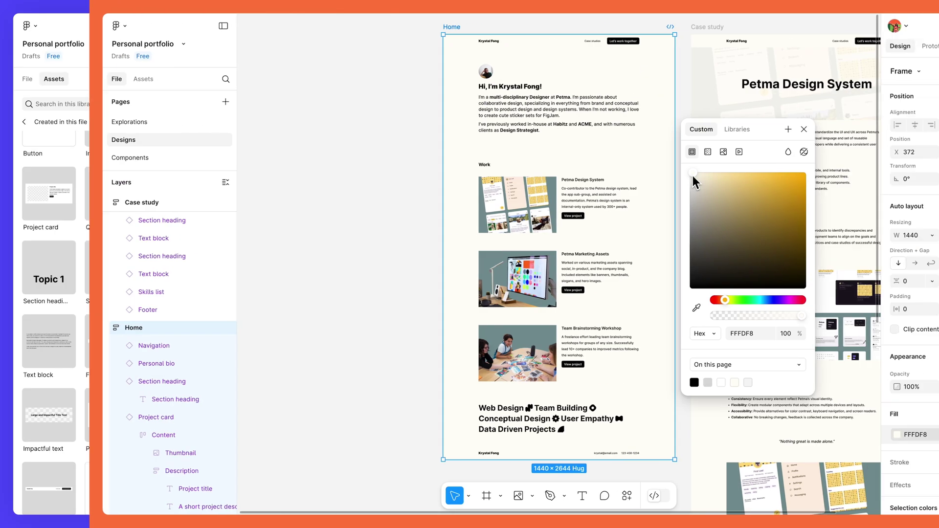
left_click_drag(692, 174, 725, 179)
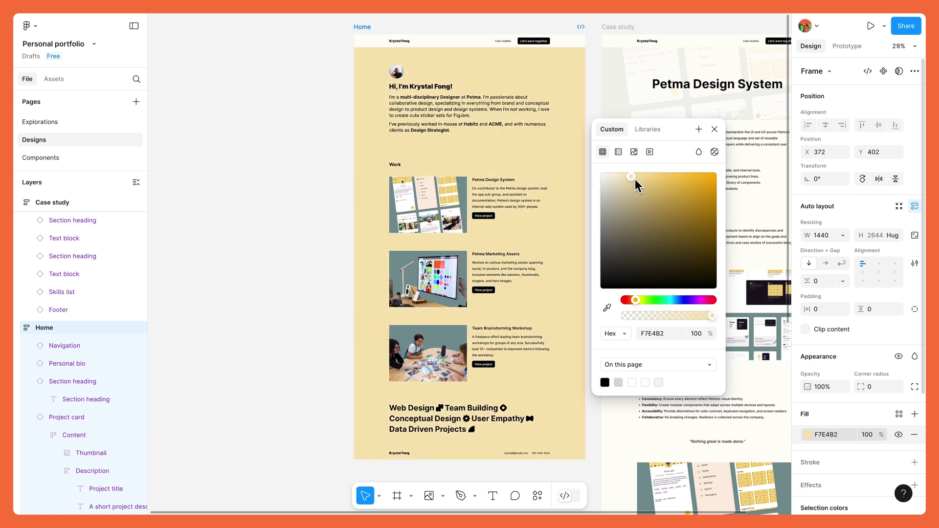
left_click_drag(635, 179, 604, 174)
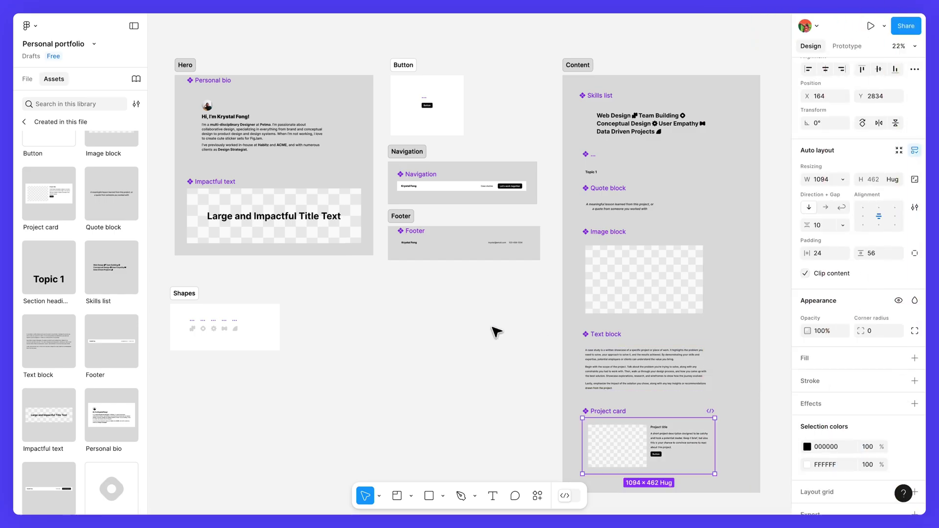
Change the Navigation component's fill from white FFFFFF to cream FFFDF8.
left_click(492, 319)
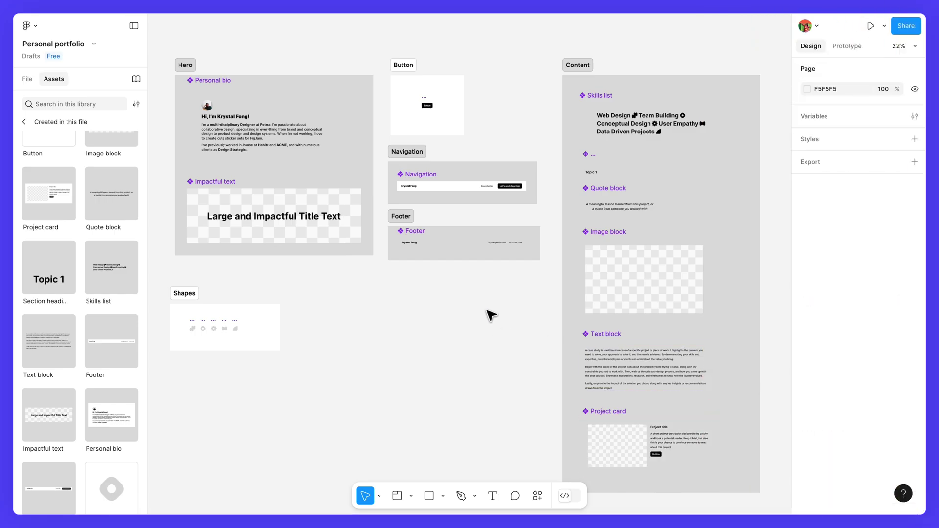
left_click(433, 185)
scroll(460, 195, "up", 5)
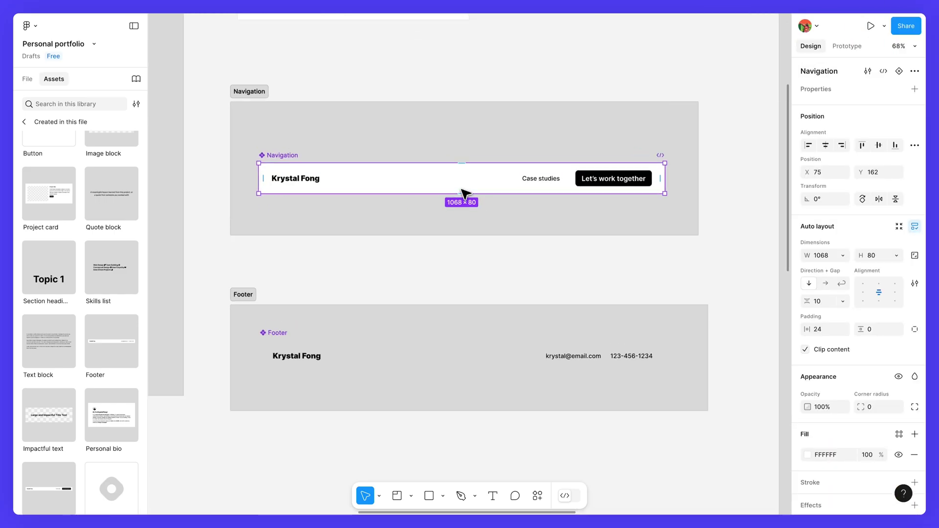
scroll(489, 225, "up", 2)
scroll(489, 225, "left", 1)
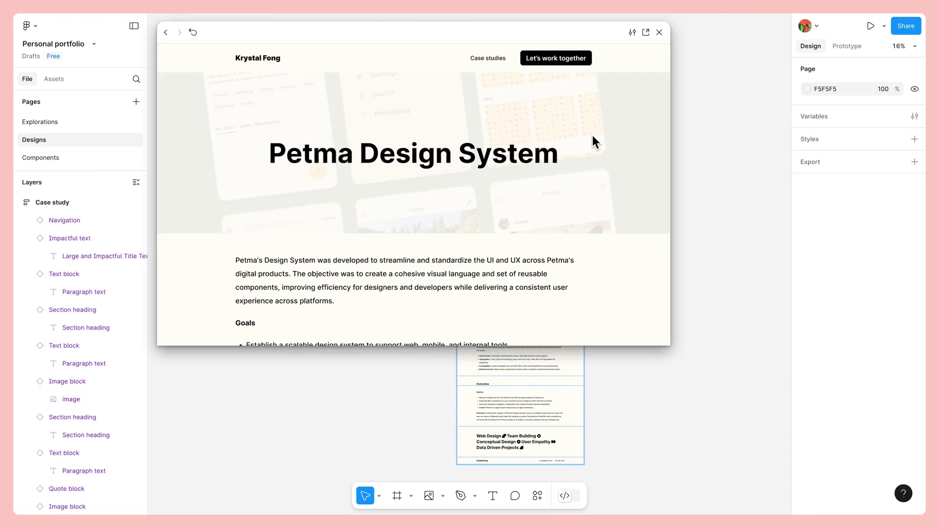
scroll(593, 137, "down", 6)
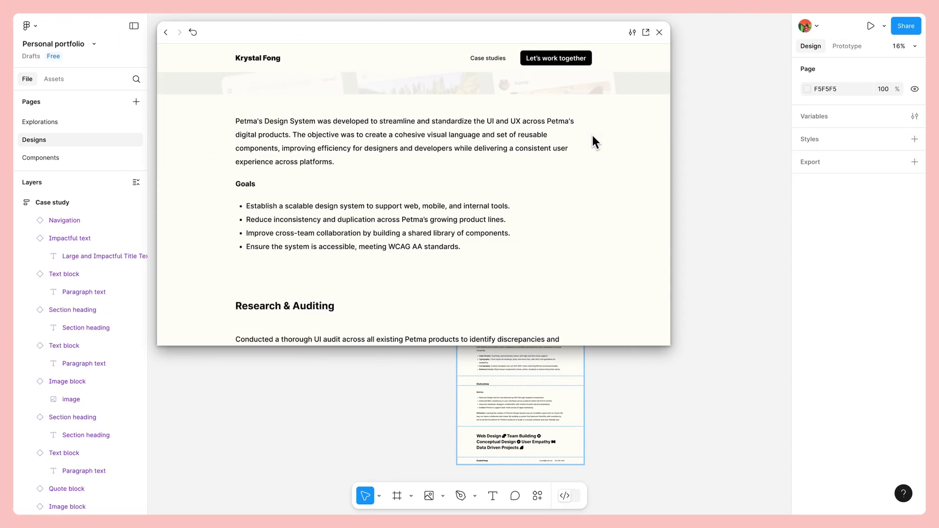
scroll(592, 136, "down", 7)
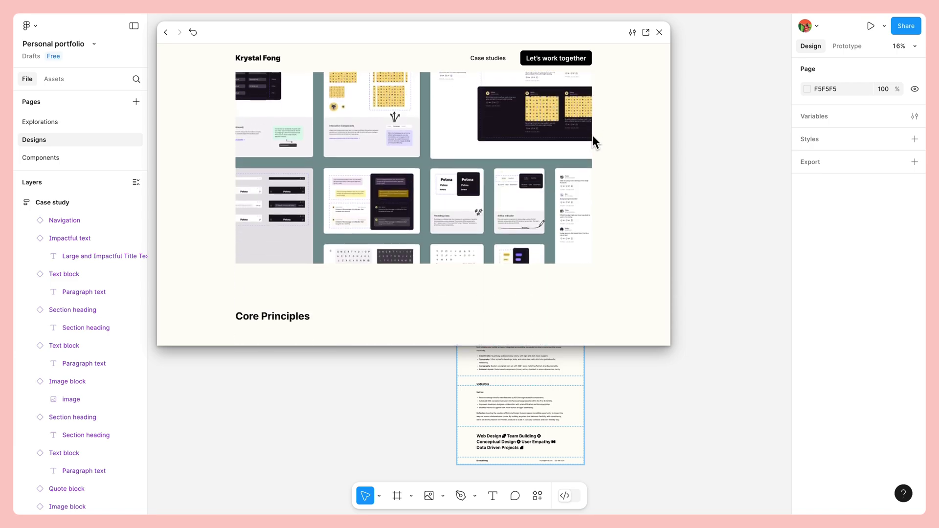
scroll(593, 137, "down", 7)
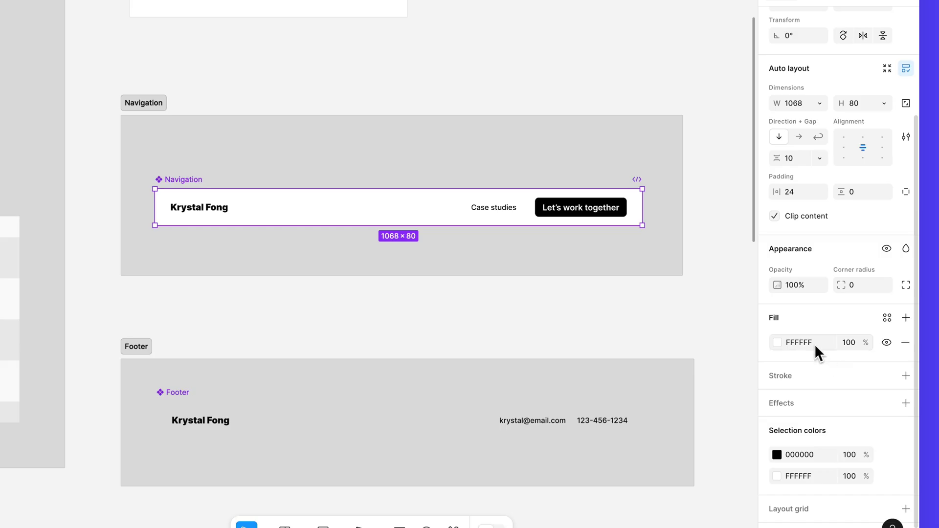
left_click(814, 344)
type("FFFDF8")
key("Return")
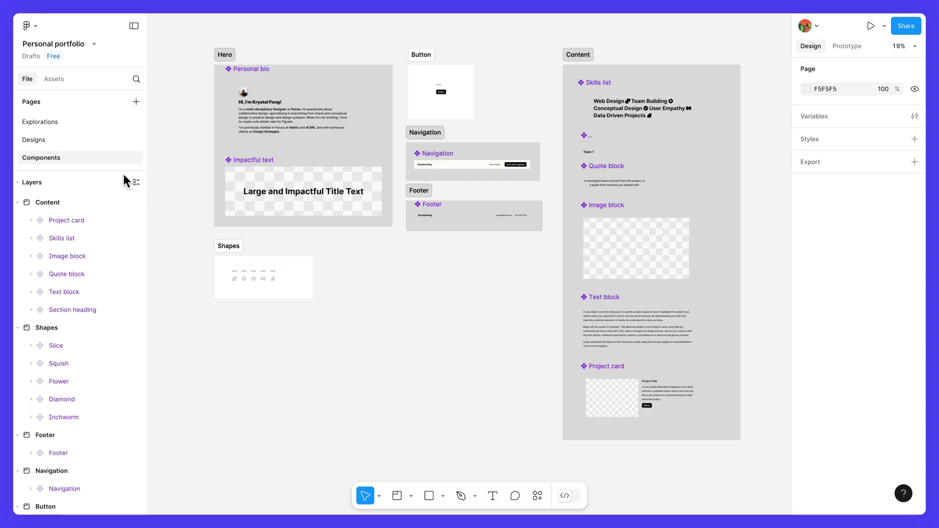
Switch from the Components page to the Designs page of Personal portfolio.
left_click(72, 140)
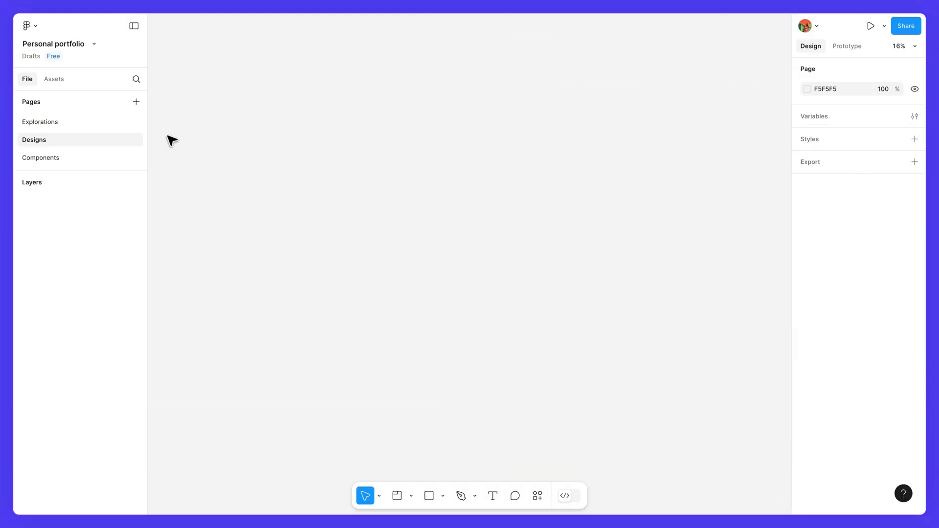
Place Navigation, Skills list and Footer instances from the local Assets onto the Designs canvas.
left_click(62, 81)
left_click(81, 151)
scroll(78, 195, "down", 5)
left_click_drag(49, 320, 495, 123)
scroll(111, 177, "up", 3)
left_click_drag(110, 271, 497, 237)
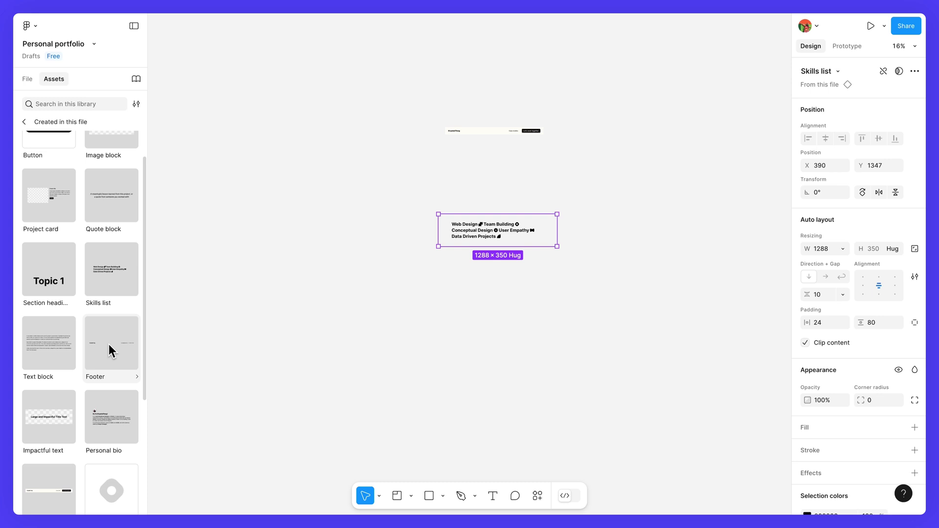
left_click_drag(109, 344, 491, 284)
scroll(492, 283, "up", 5)
scroll(523, 284, "up", 3)
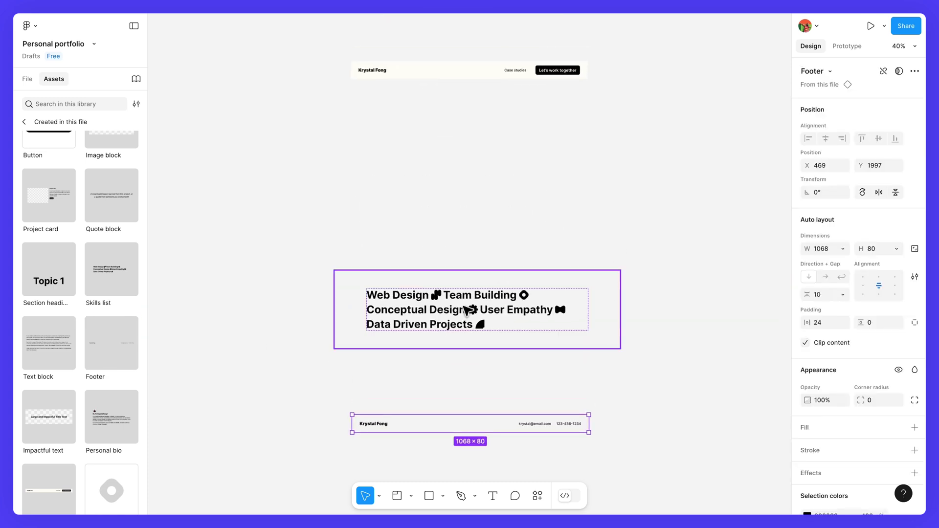
Stack Skills list and Footer under the nav and wrap all three in an auto-layout frame.
left_click_drag(524, 313, 519, 151)
left_click_drag(480, 419, 465, 212)
scroll(555, 291, "up", 3)
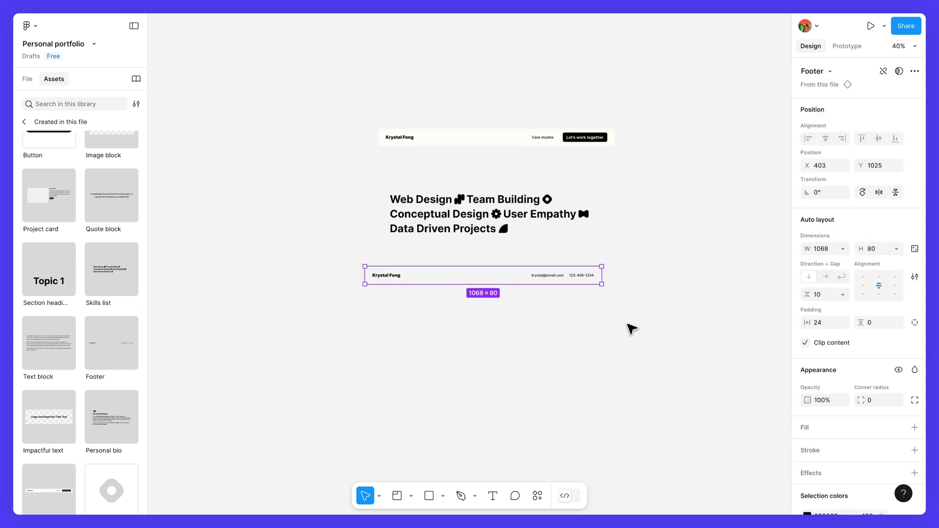
left_click_drag(631, 329, 453, 112)
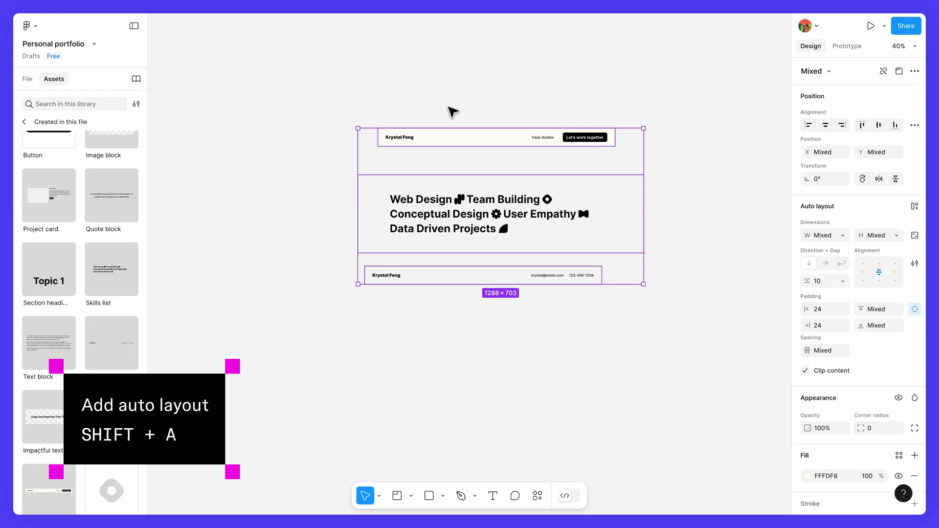
key("shift+a")
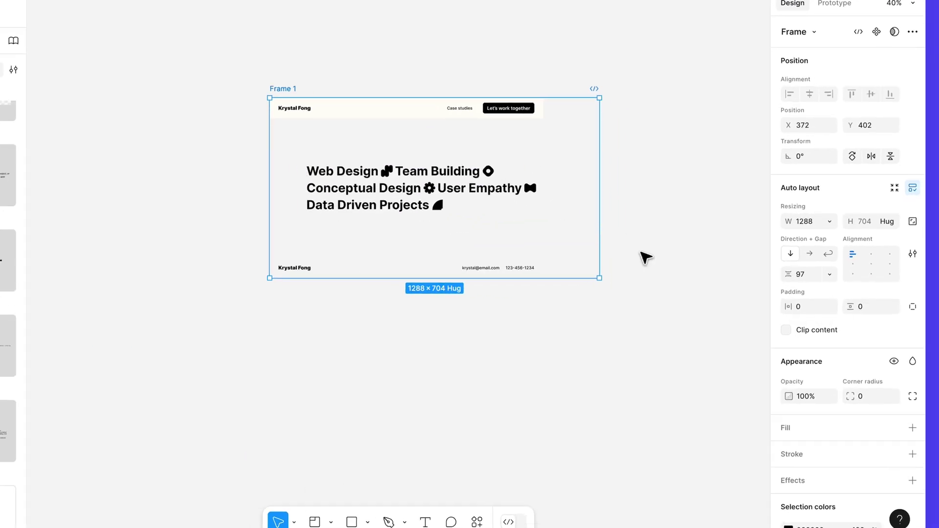
scroll(846, 325, "down", 3)
Add a fill to Frame 1 and set it to FFFDF8.
left_click(911, 296)
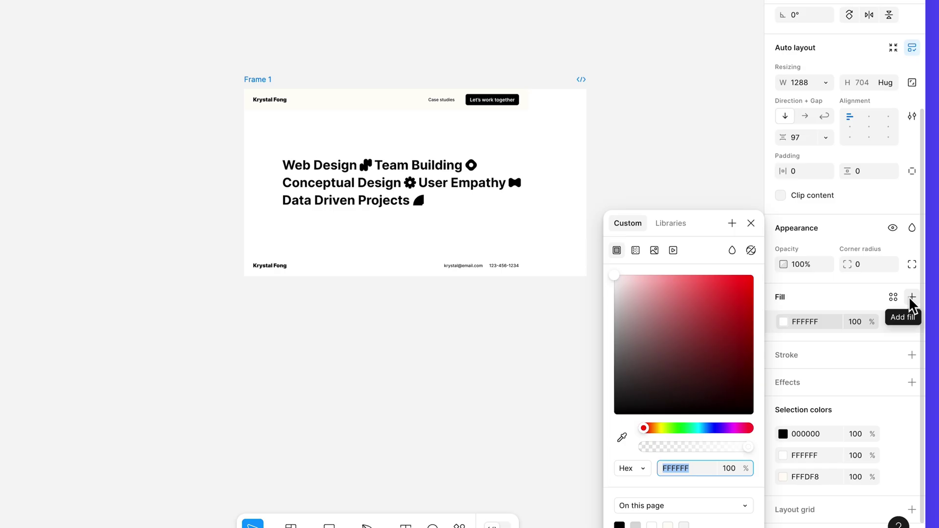
left_click(813, 322)
type("FFFDF8")
key("Return")
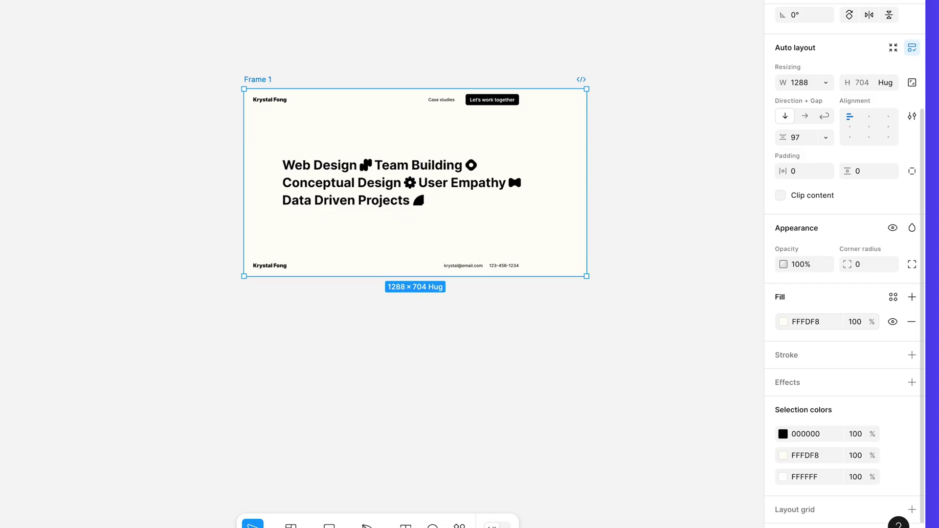
Set Frame 1's width to 1440, keep height on Hug contents, and set item gap to 0.
left_click(811, 87)
type("1440")
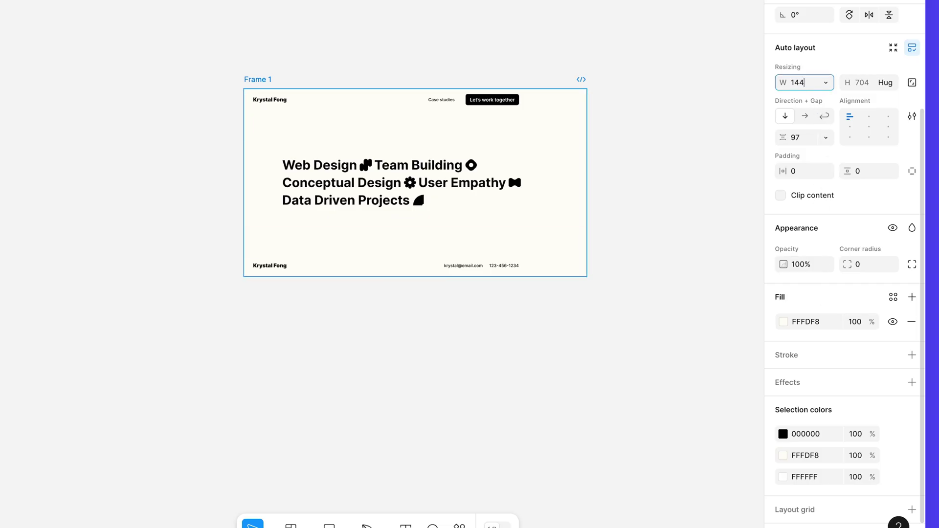
key("Return")
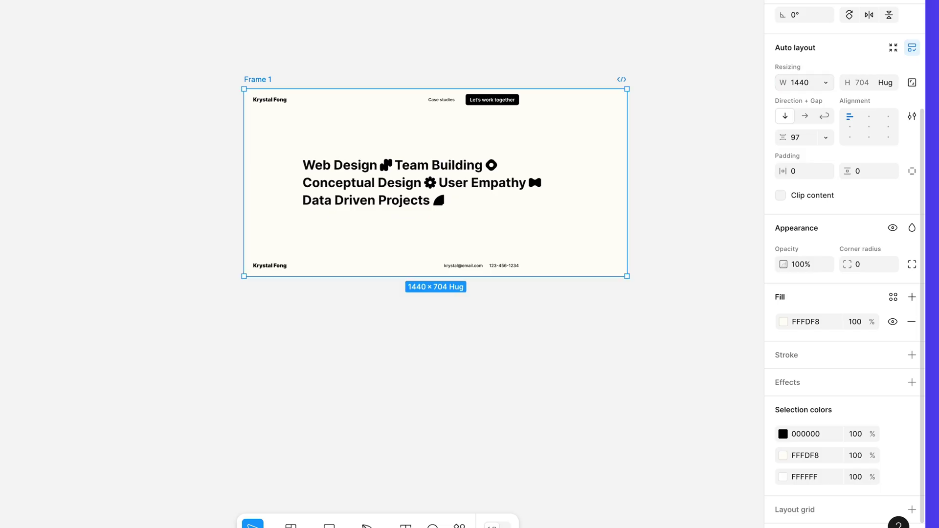
left_click(883, 84)
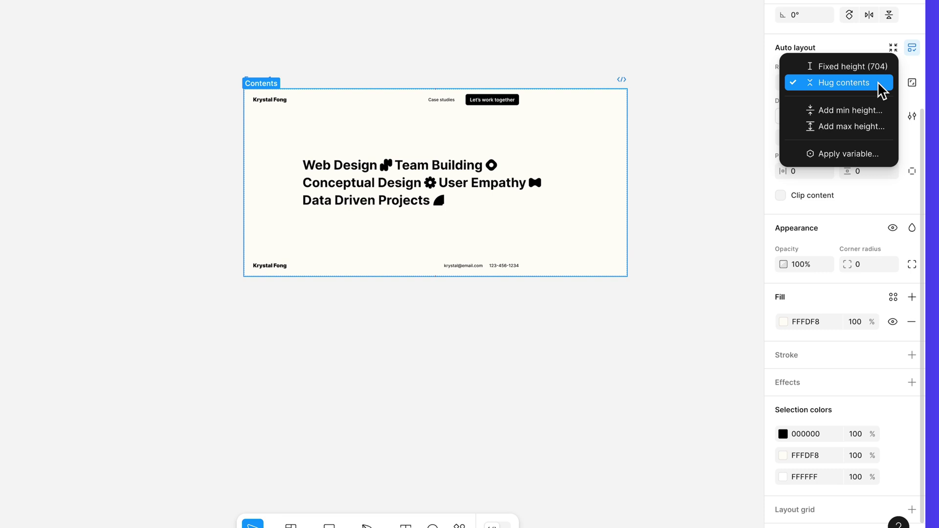
left_click(881, 90)
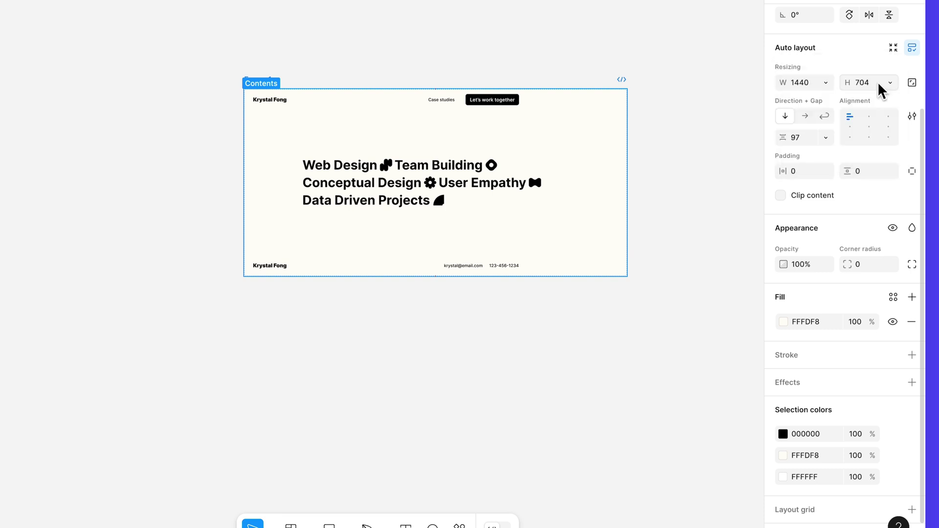
left_click(811, 138)
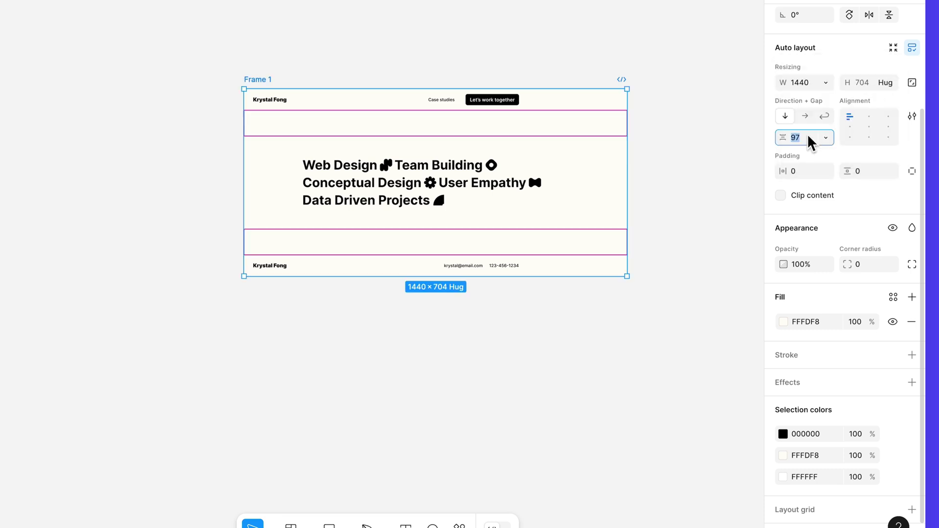
type("0")
key("Return")
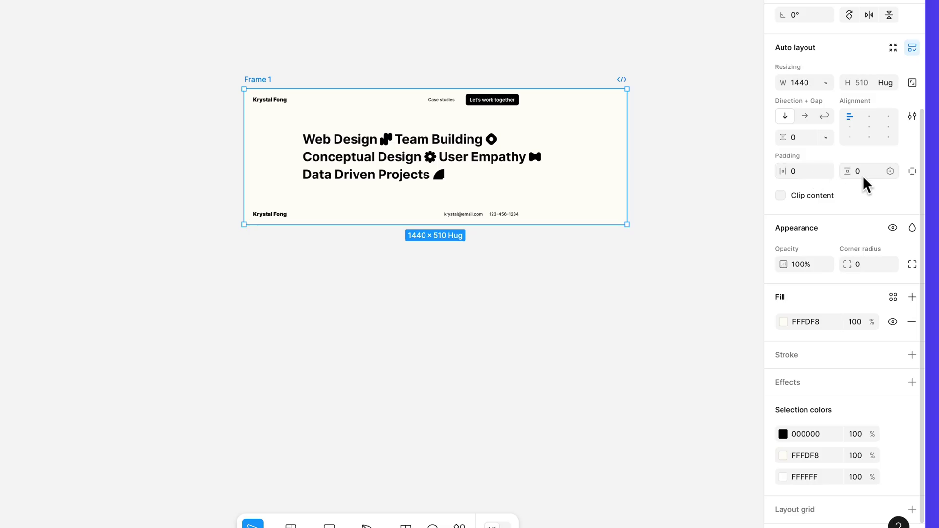
Duplicate Frame 1 to its right and rename the original frame Home.
scroll(563, 274, "right", 5)
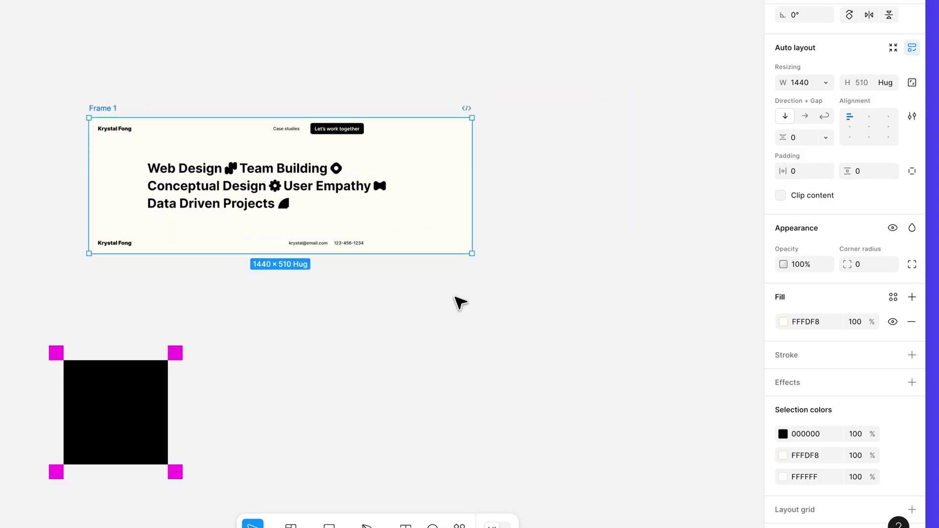
left_click_drag(128, 120, 493, 104)
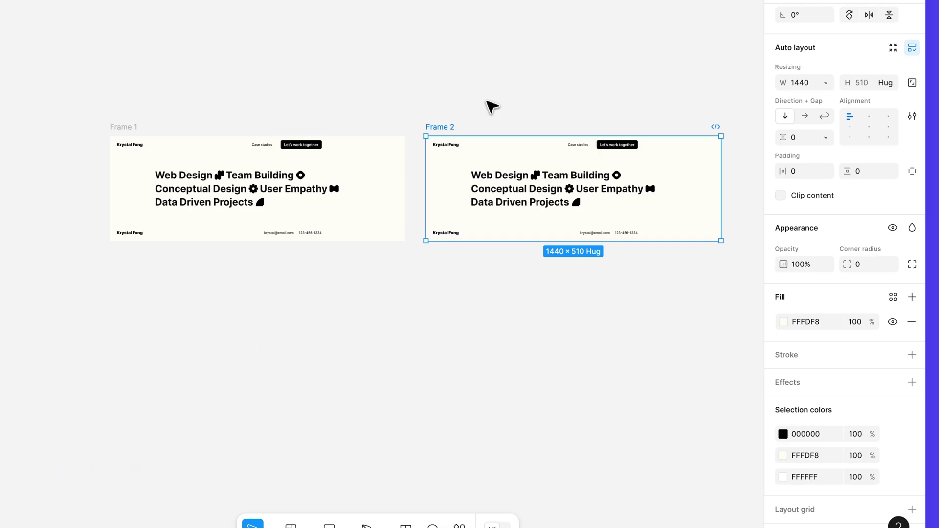
double_click(125, 127)
type("Home")
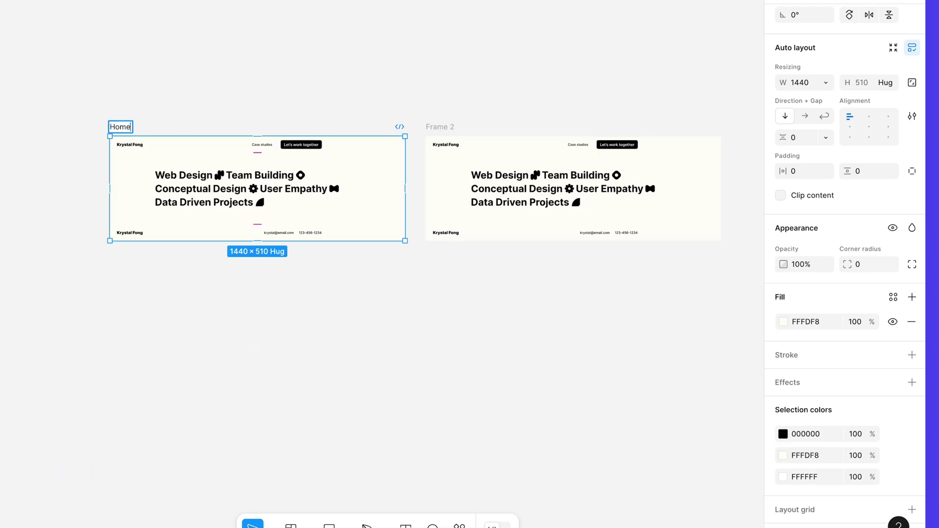
key("Return")
Name the copy Case study and check its nav bar and footer.
double_click(439, 127)
type("Case study")
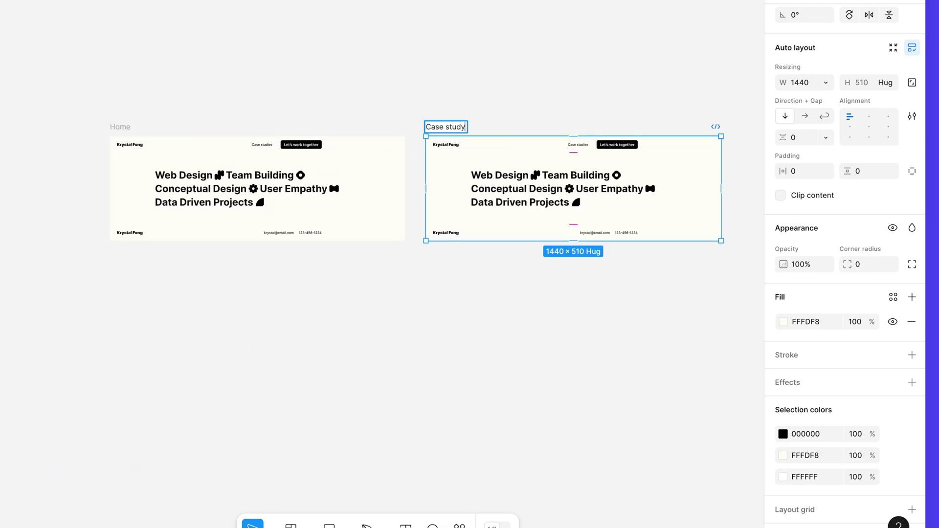
key("Return")
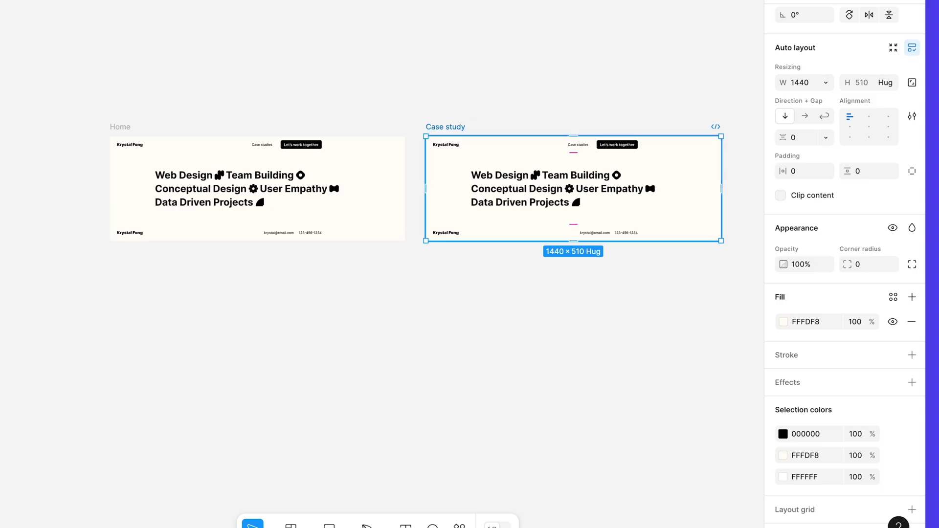
left_click(489, 148)
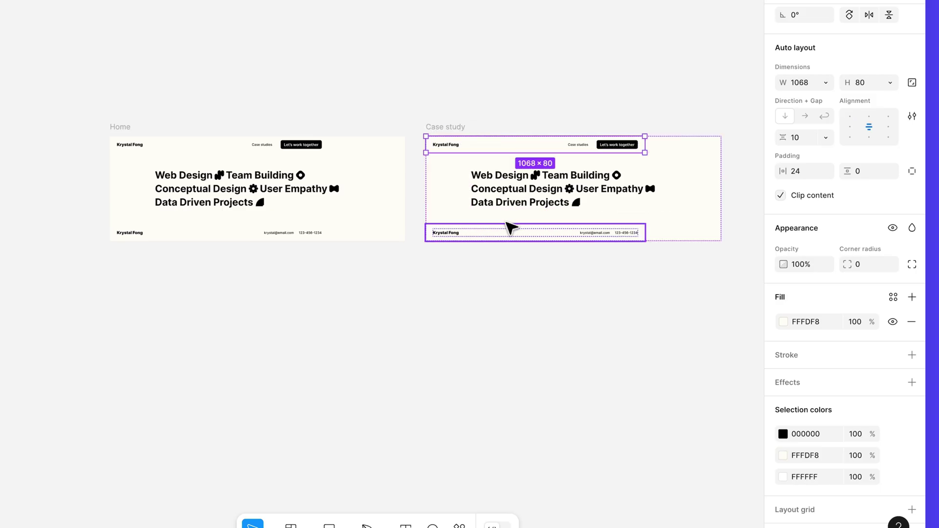
left_click(508, 235)
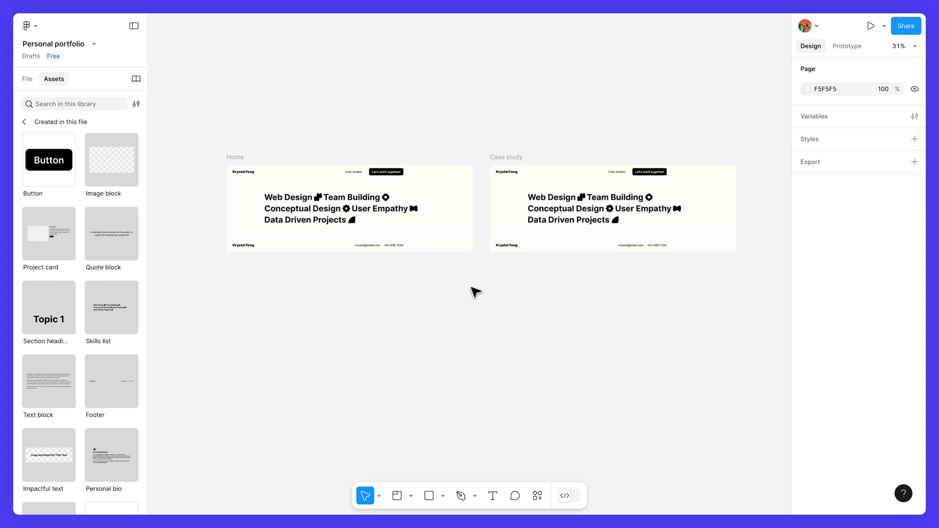
Place the Personal bio component in the Home frame, below the nav.
left_click(242, 158)
scroll(242, 159, "up", 5)
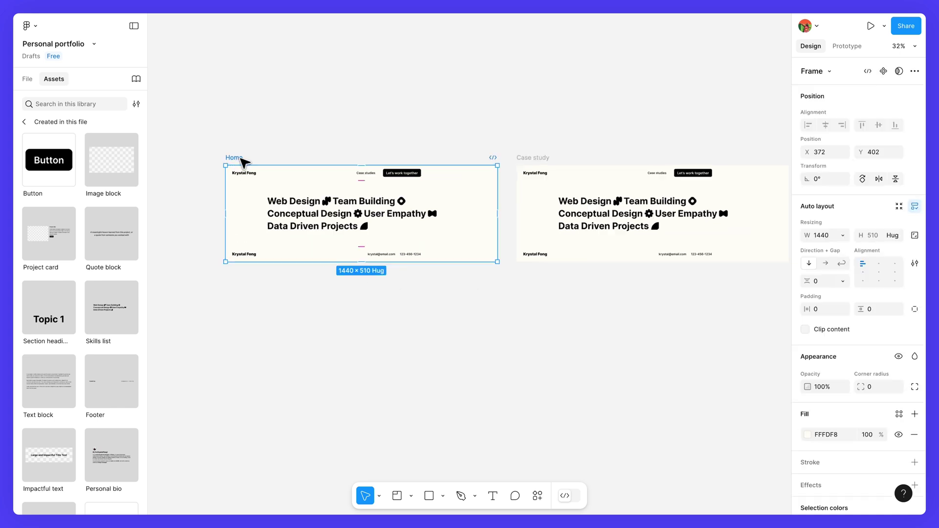
scroll(360, 178, "down", 2)
scroll(360, 178, "left", 2)
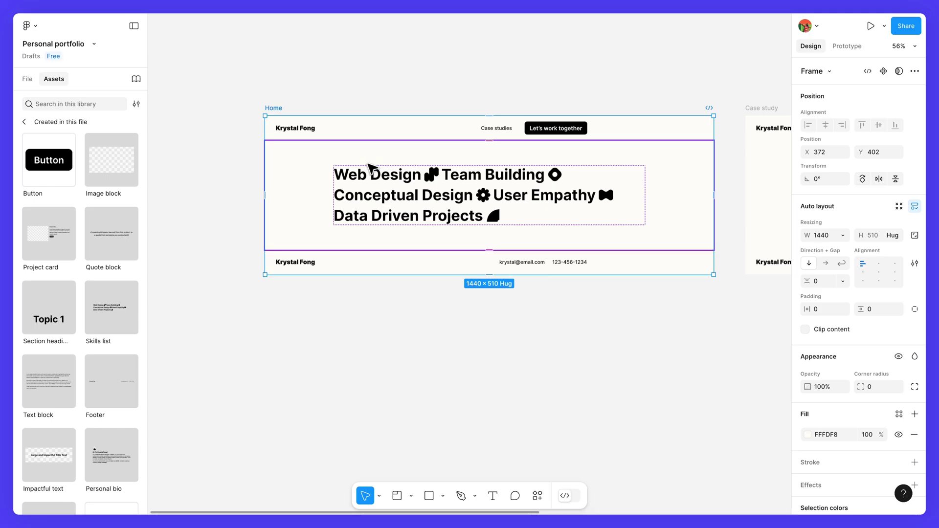
scroll(122, 318, "down", 3)
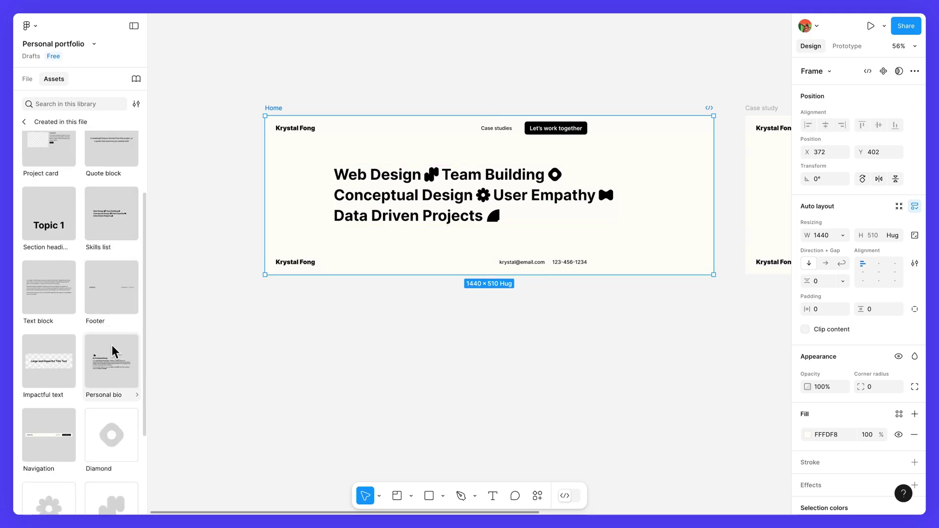
left_click_drag(112, 358, 367, 150)
scroll(313, 169, "down", 2)
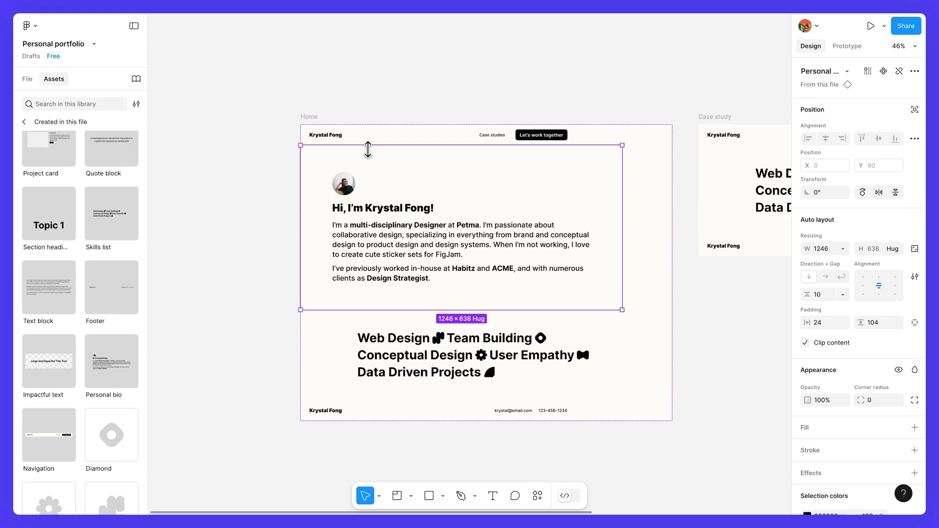
Add a Topic 1 section heading and a project card, duplicating it to three cards.
left_click_drag(49, 220, 335, 308)
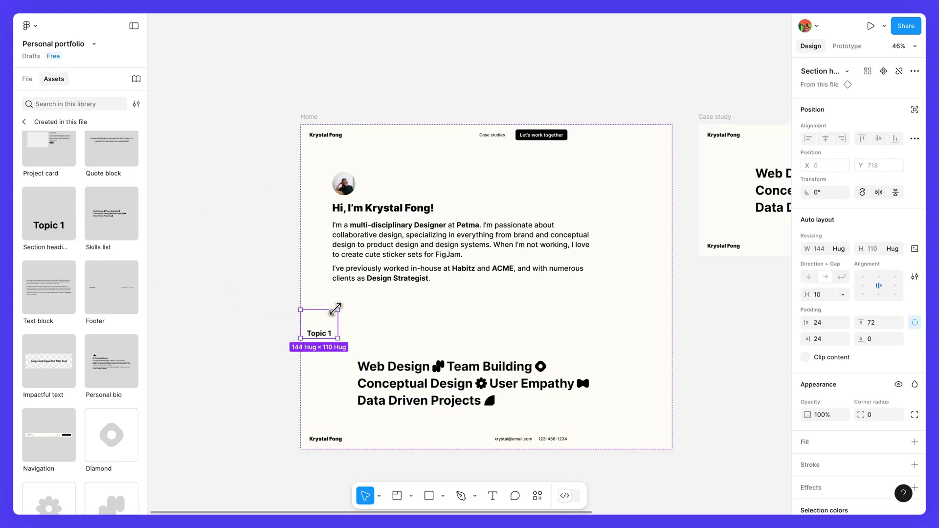
scroll(80, 310, "up", 2)
left_click_drag(49, 179, 340, 364)
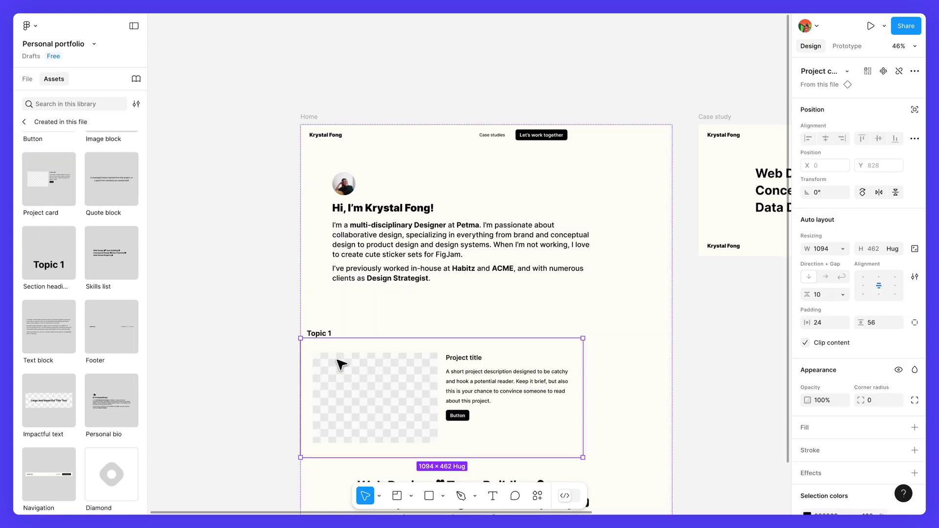
scroll(341, 364, "down", 5)
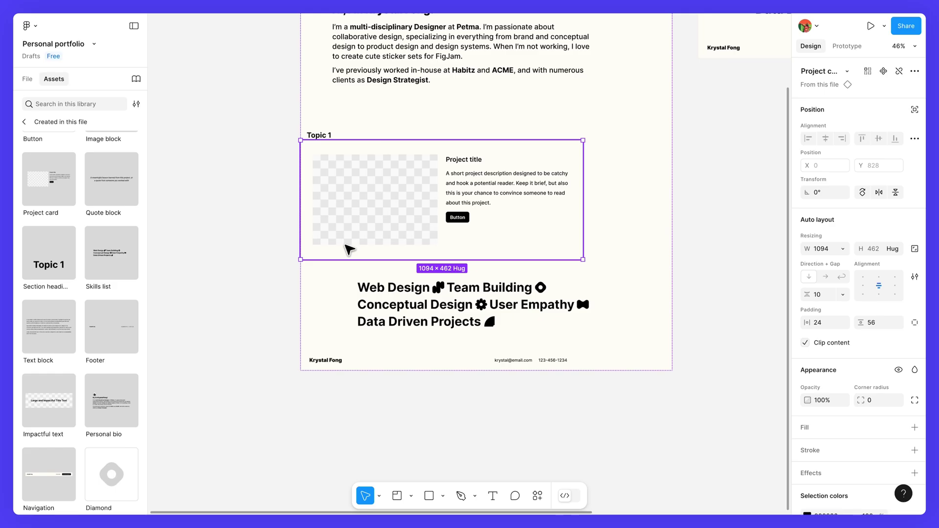
key("ctrl+d")
key("ctrl+d")
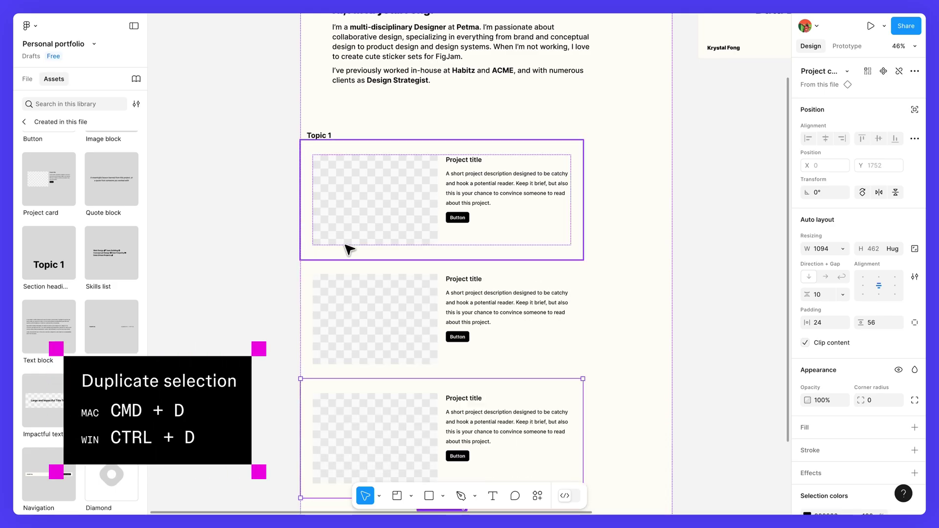
scroll(349, 250, "down", 2)
scroll(347, 247, "down", 5)
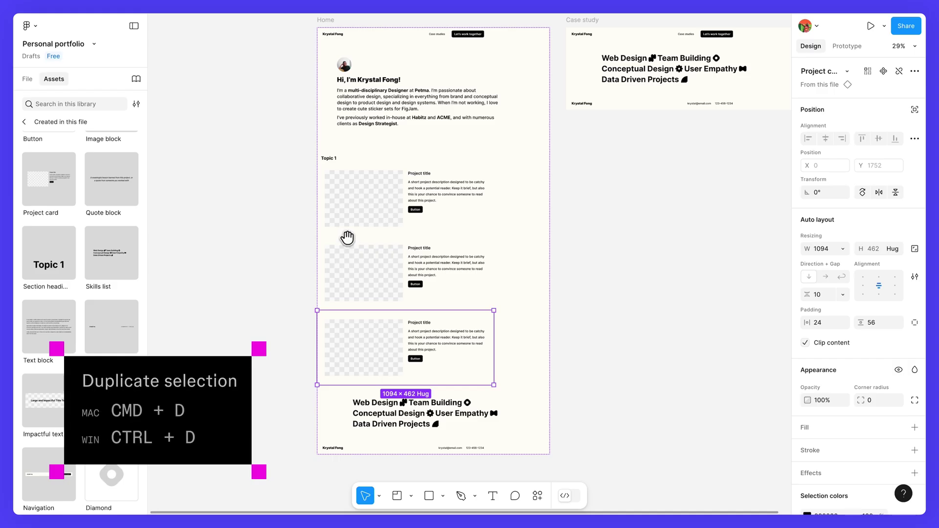
left_click_drag(347, 238, 352, 251)
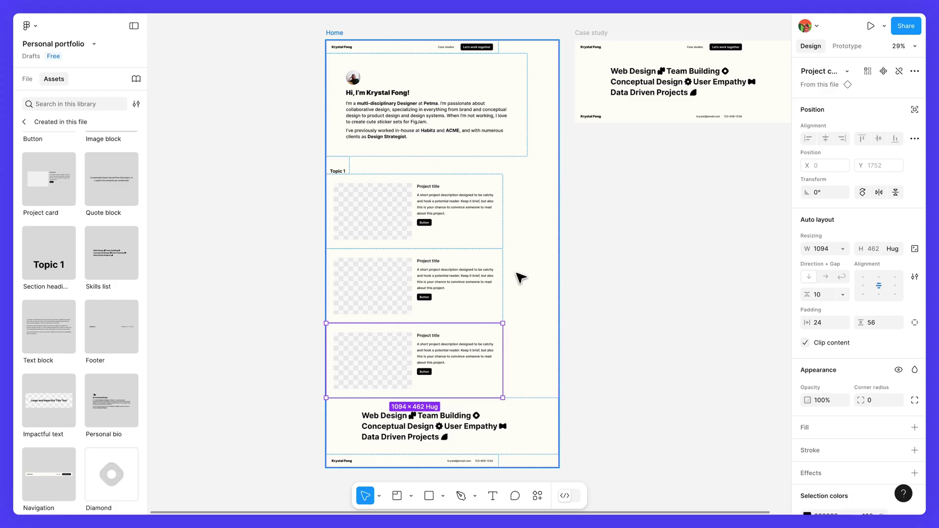
Move the Topic 1 heading down, then back above the project cards.
left_click(349, 170)
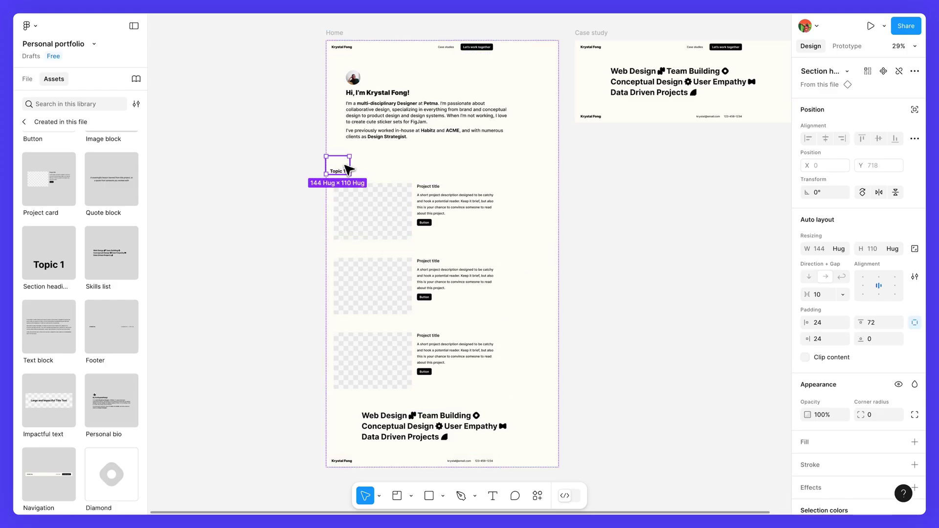
mouse_move(348, 170)
left_mouse_down()
mouse_move(352, 306)
mouse_move(350, 157)
mouse_move(356, 167)
left_mouse_up()
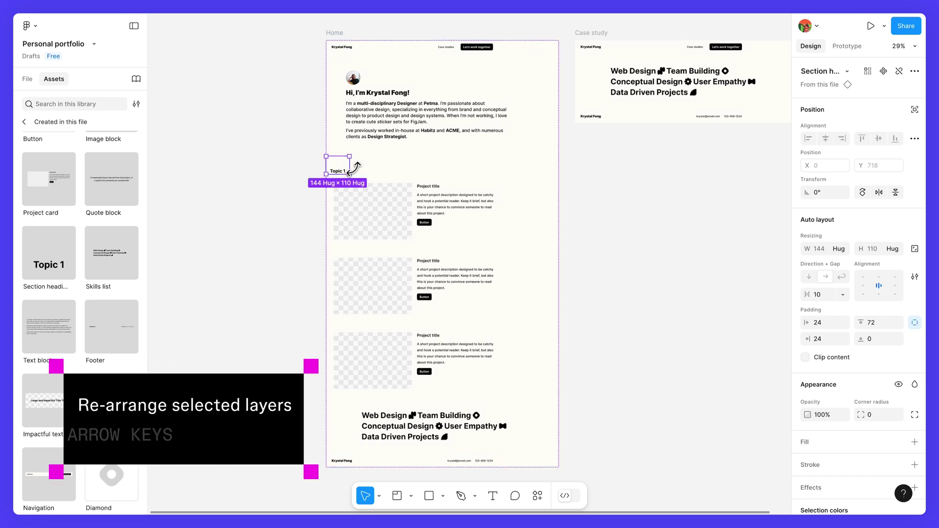
key("Down")
key("Up")
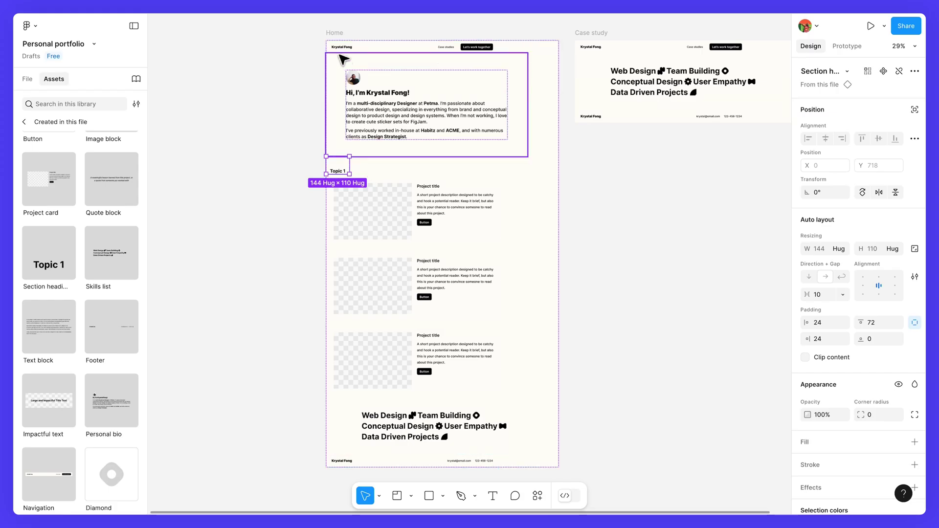
Set every section inside the Home frame to Fill container width.
left_click(334, 32)
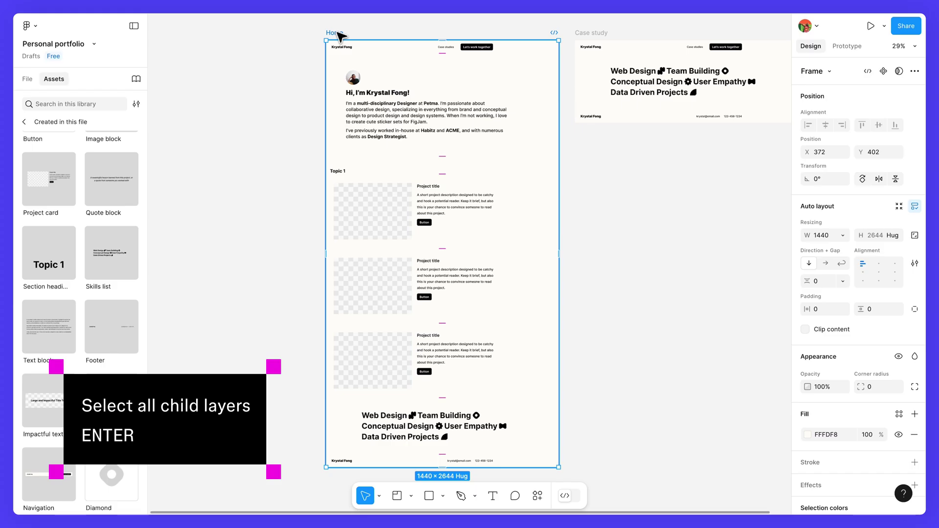
key("Return")
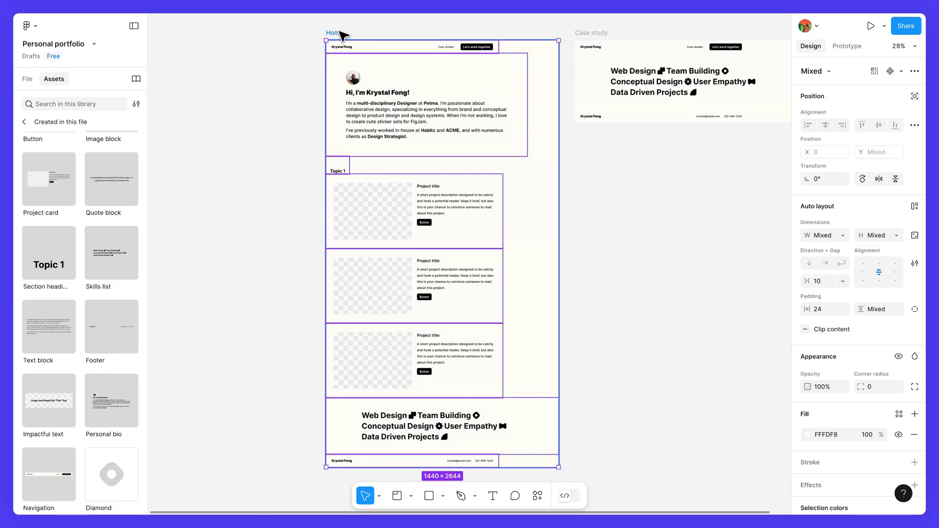
left_click(840, 237)
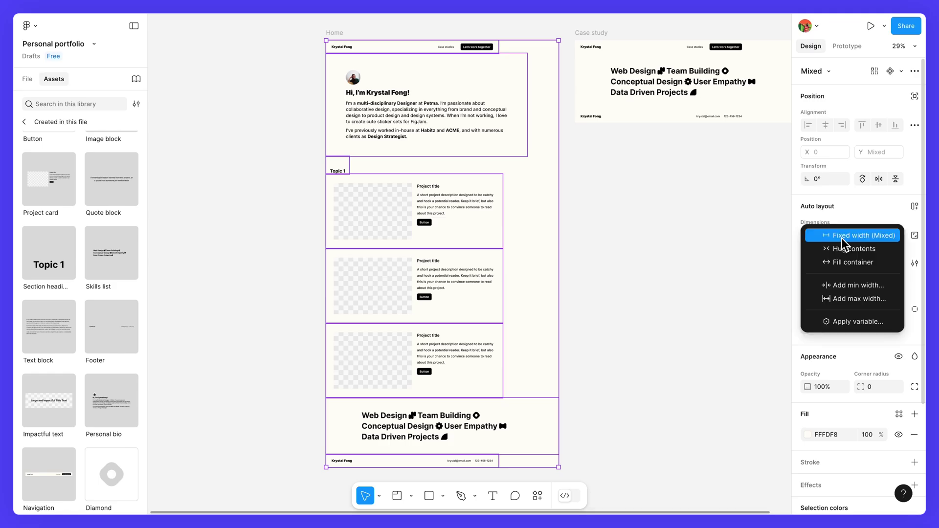
left_click(875, 268)
Test the layout by narrowing the Home frame, then restore it to 1440 wide.
left_click(604, 218)
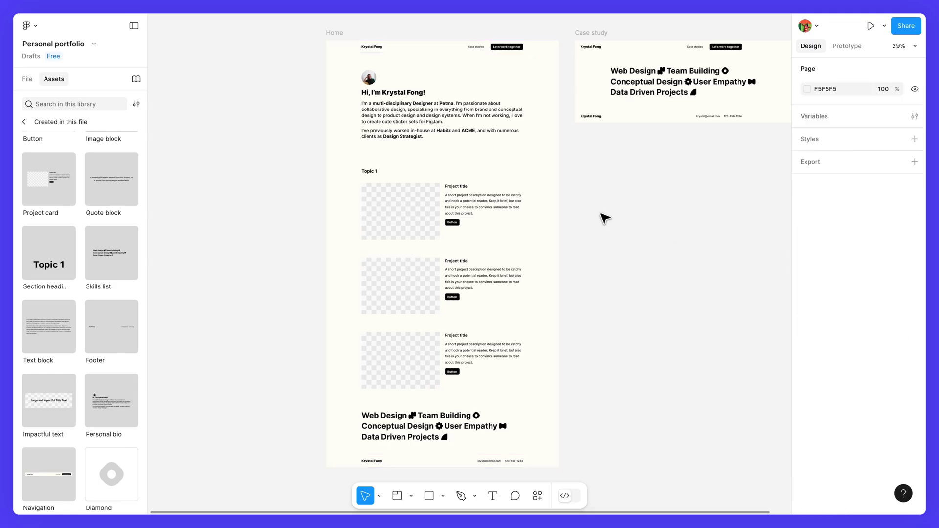
left_click(326, 74)
left_click_drag(326, 74, 285, 106)
key("Escape")
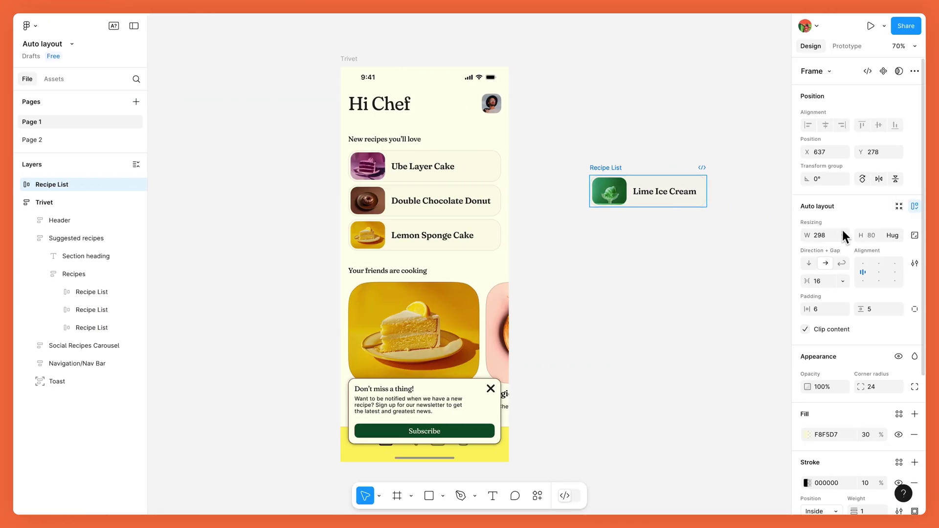
Move Lime Ice Cream to second place in the recipe list with Fill container width.
left_click(841, 231)
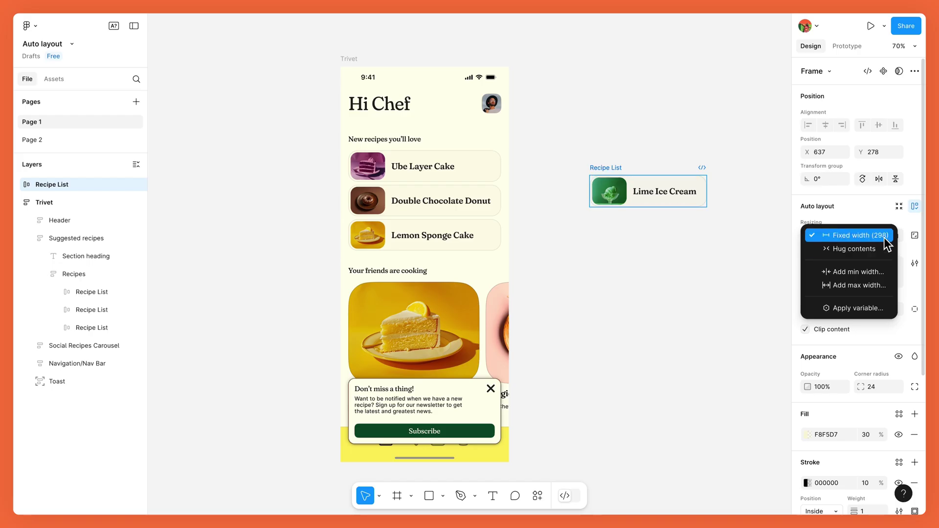
left_click(620, 169)
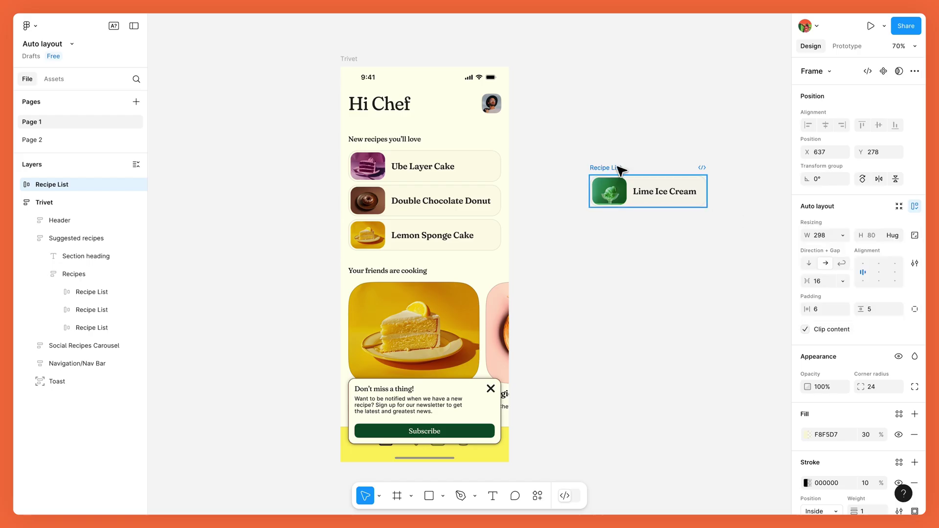
left_click_drag(620, 169, 460, 169)
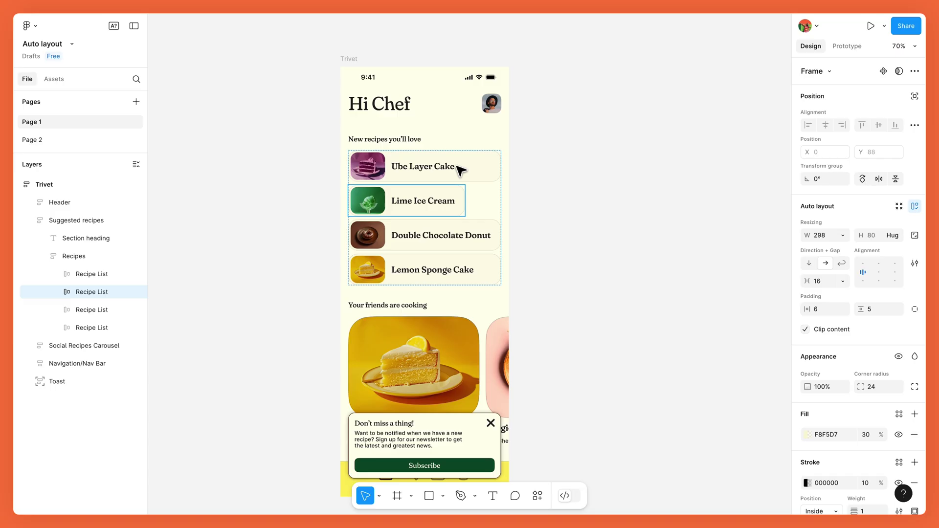
left_click(843, 236)
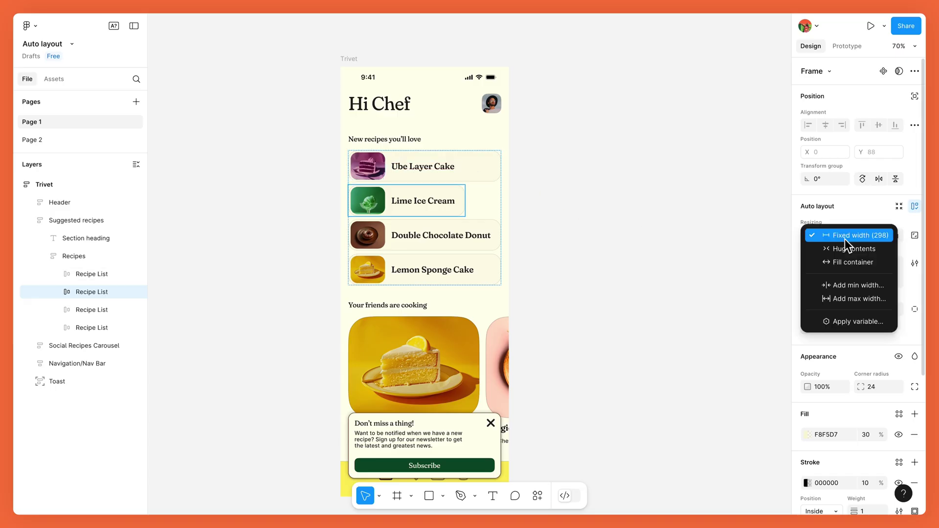
left_click(880, 263)
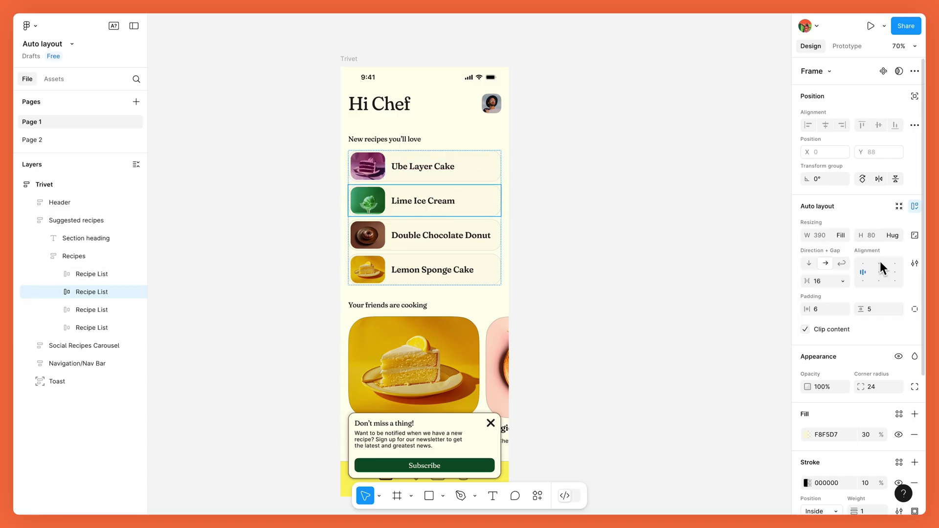
left_click(701, 237)
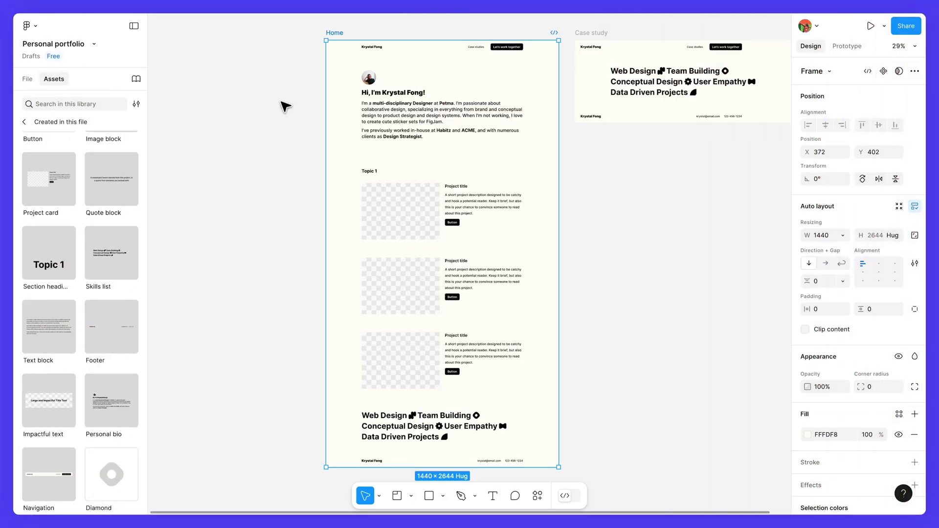
Add an Impactful text title banner, a Text block and a Topic 1 heading to Case study.
left_click(601, 33)
left_click_drag(601, 33, 492, 59)
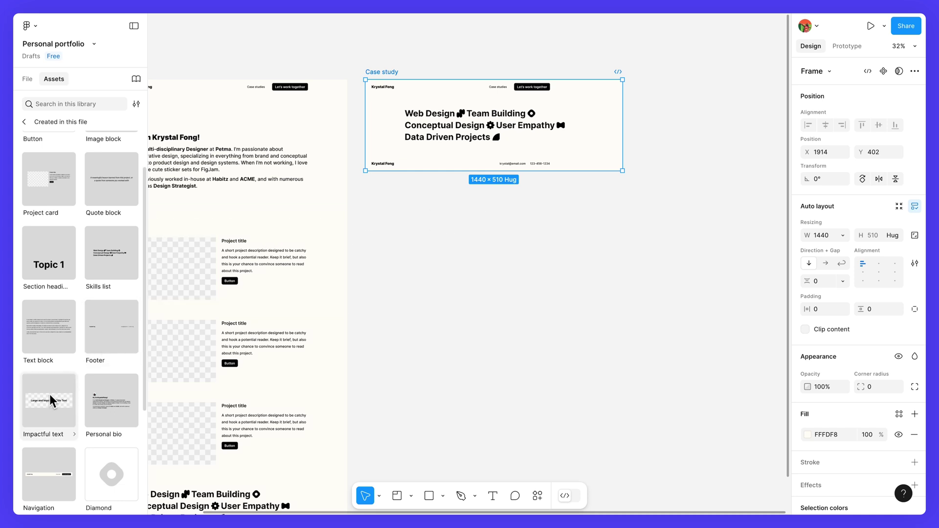
left_click_drag(54, 401, 454, 96)
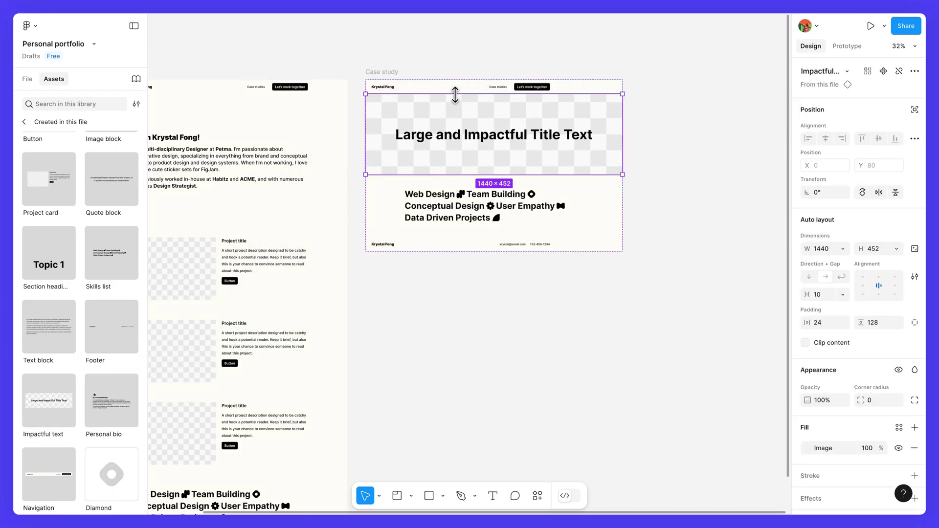
left_click_drag(49, 325, 549, 172)
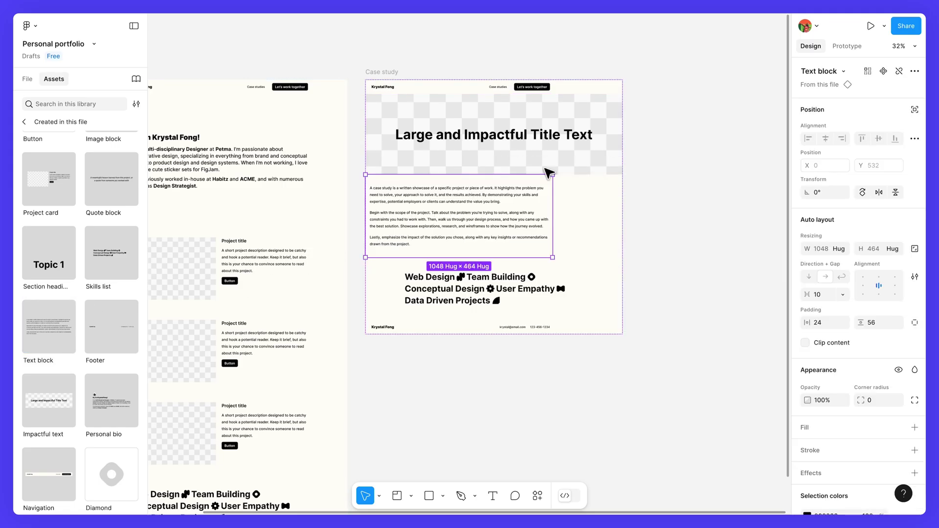
left_click_drag(49, 264, 395, 273)
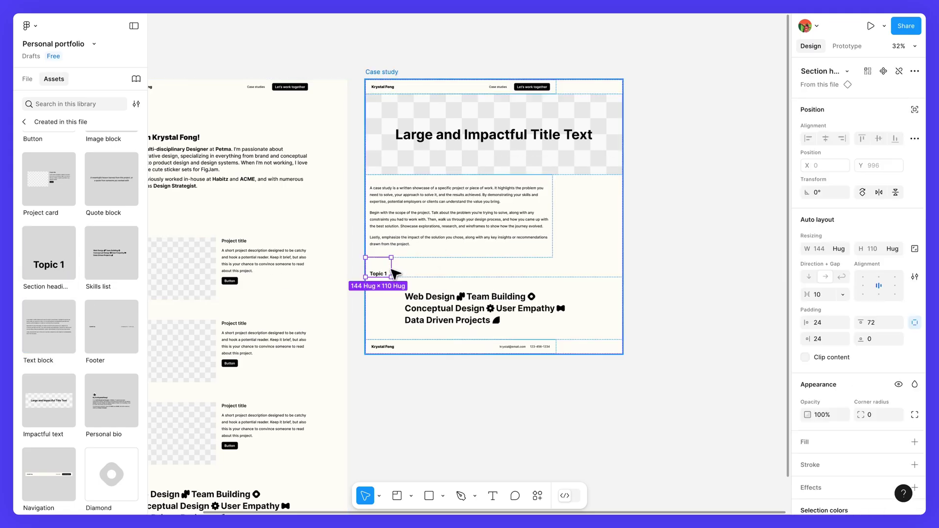
Add an Image block and a Quote block below, then show articles tagged case study.
scroll(113, 343, "up", 2)
left_click_drag(112, 161, 399, 289)
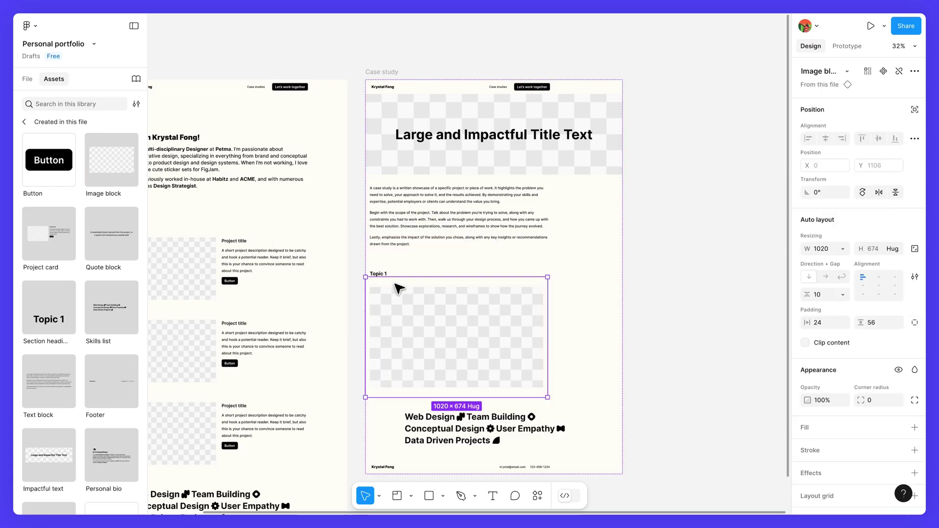
left_click_drag(119, 251, 472, 407)
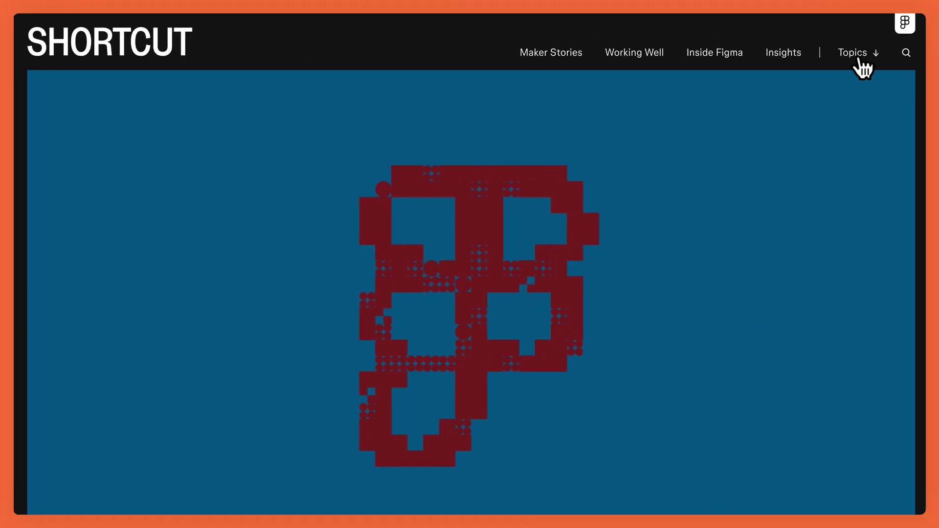
left_click(858, 61)
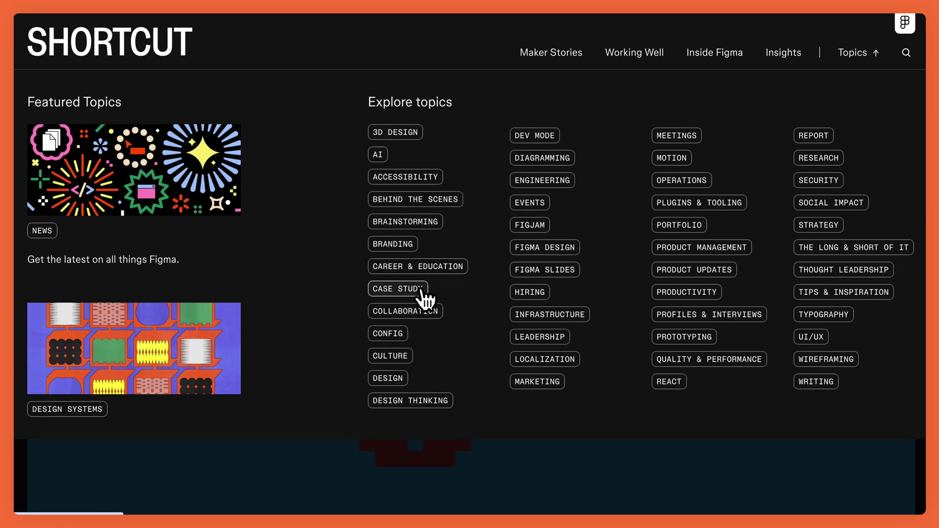
left_click(421, 293)
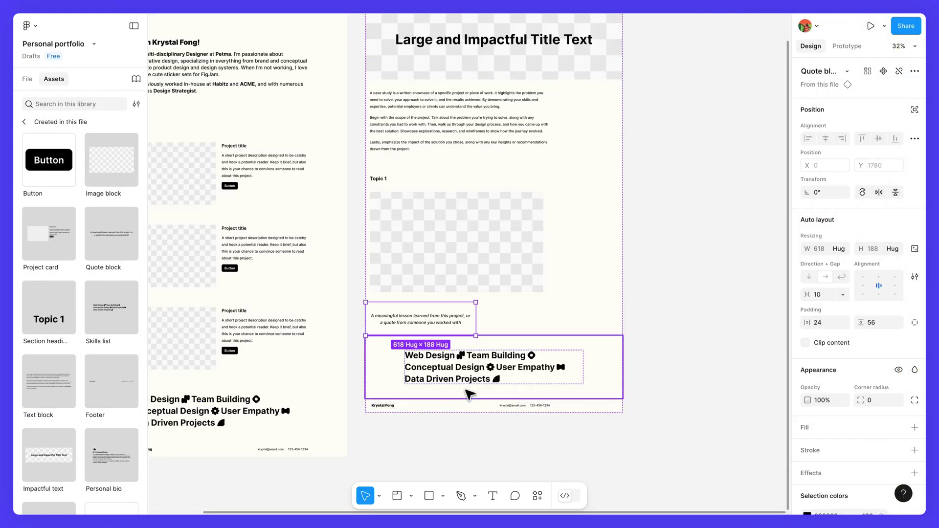
Duplicate the text block and image block, moving each copy further down the frame.
left_click(450, 138)
key("ctrl+d")
key("Down")
key("Down")
scroll(458, 134, "down", 1)
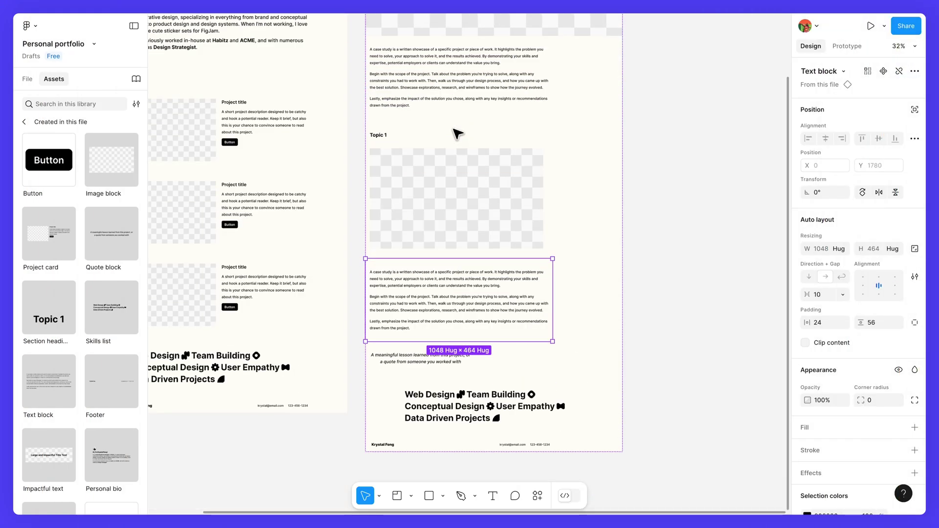
scroll(457, 133, "down", 1)
left_click(458, 133)
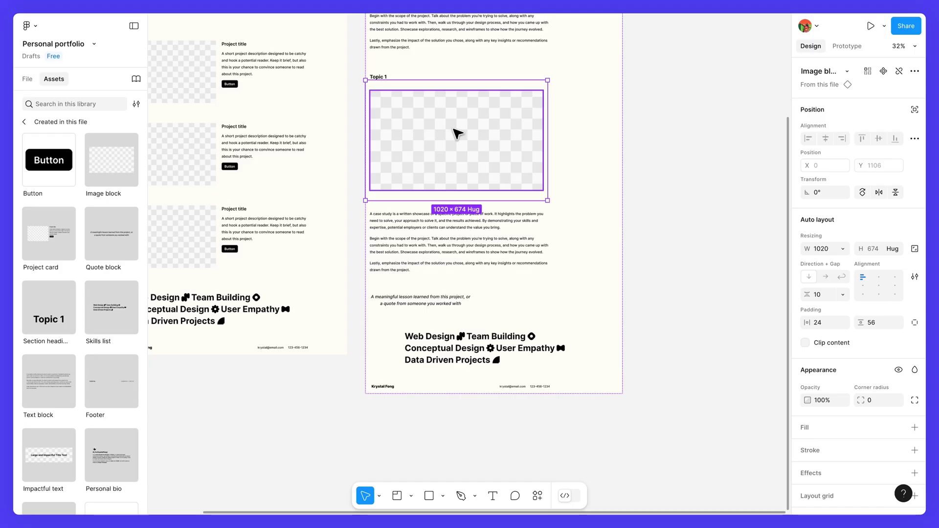
key("ctrl+d")
key("Down")
key("Down")
left_click(446, 228)
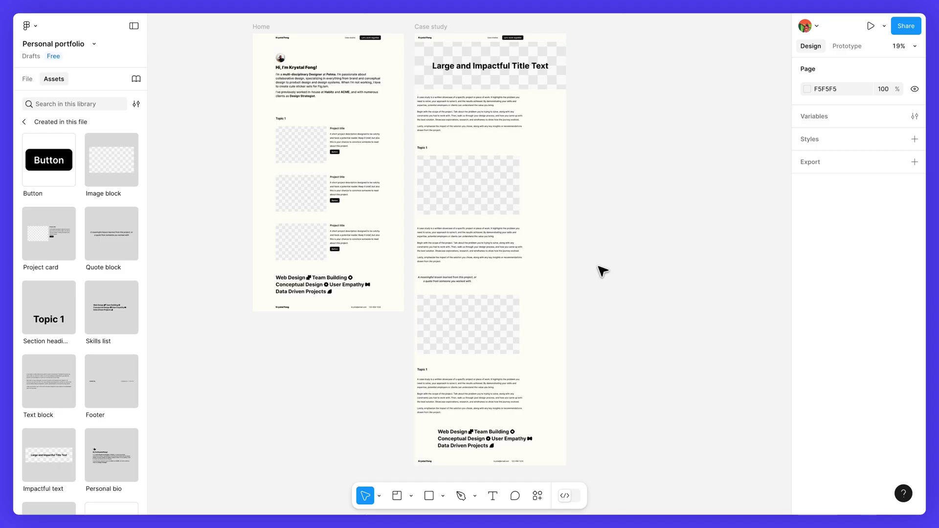
Set every section inside the Case study frame to Fill container width.
left_click(439, 27)
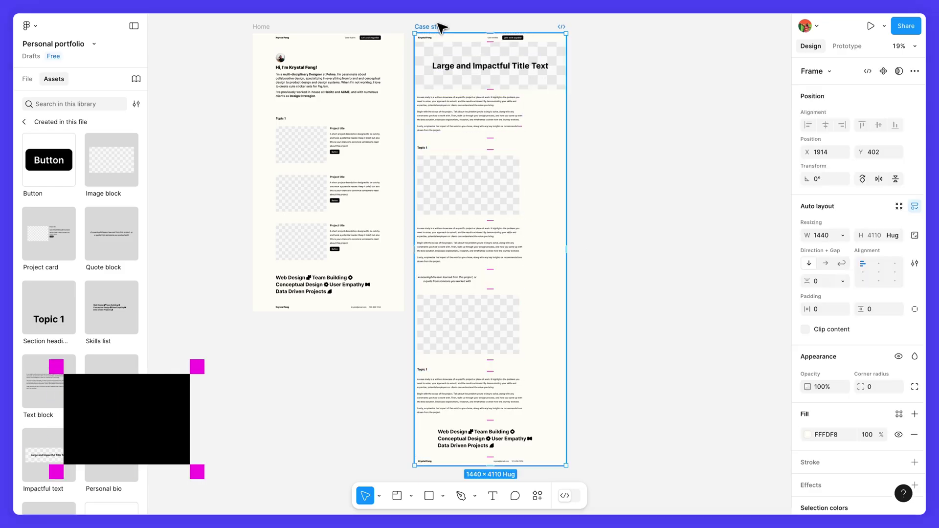
key("Return")
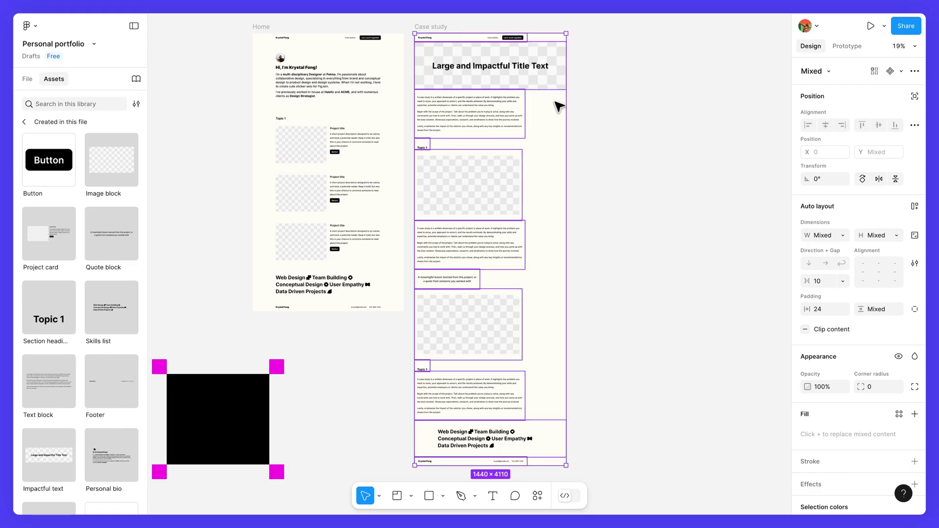
left_click(841, 235)
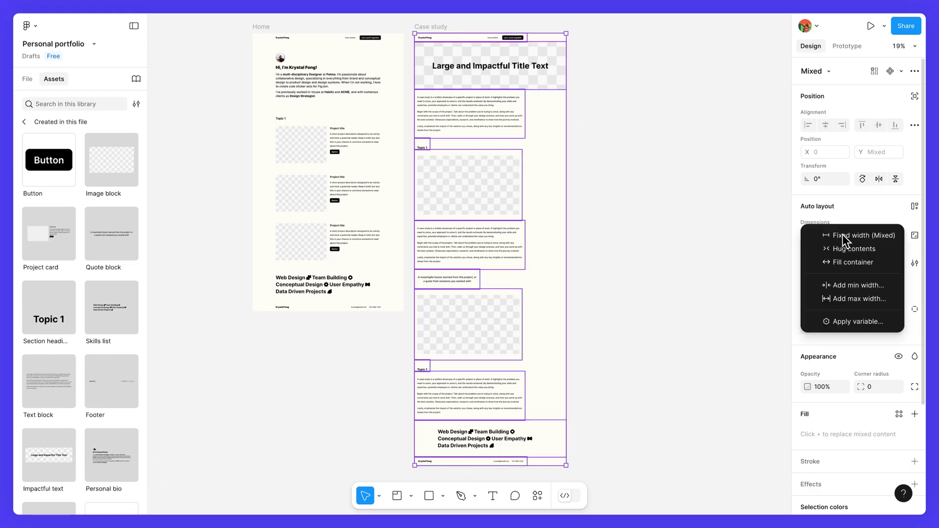
left_click(851, 262)
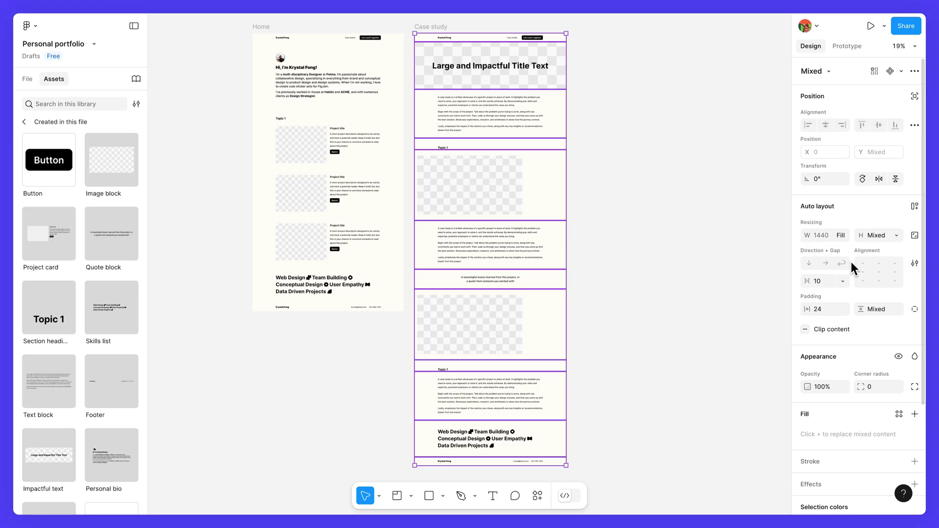
Select the Case study's first image block and zoom in on it.
left_click(664, 267)
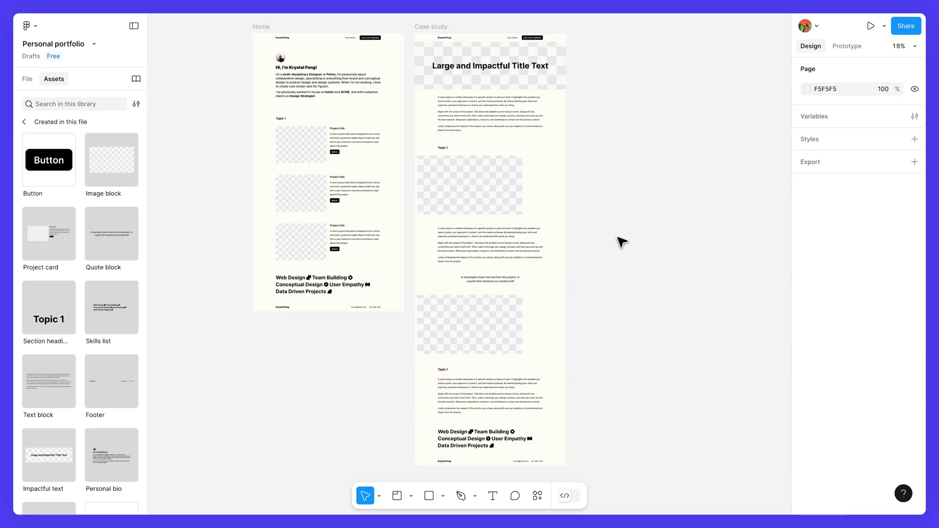
left_click(554, 191)
scroll(554, 191, "up", 5)
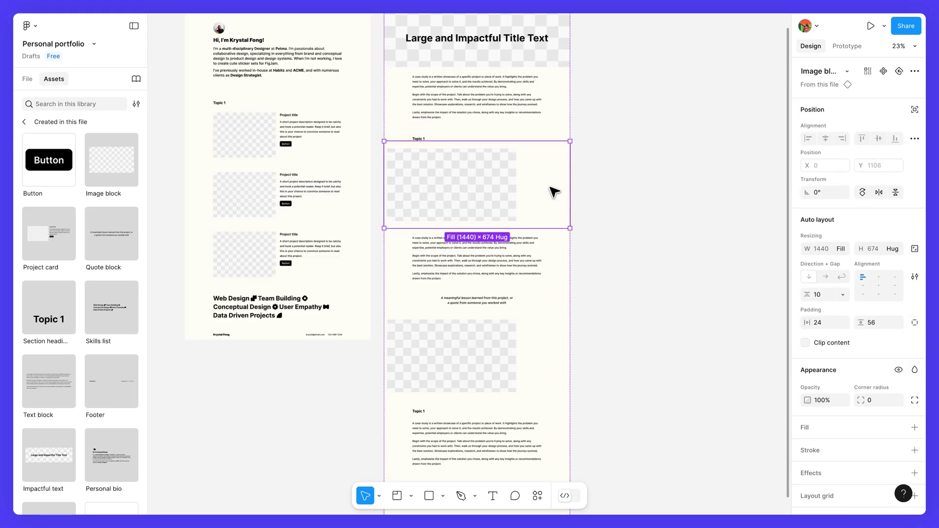
left_click_drag(555, 191, 626, 225)
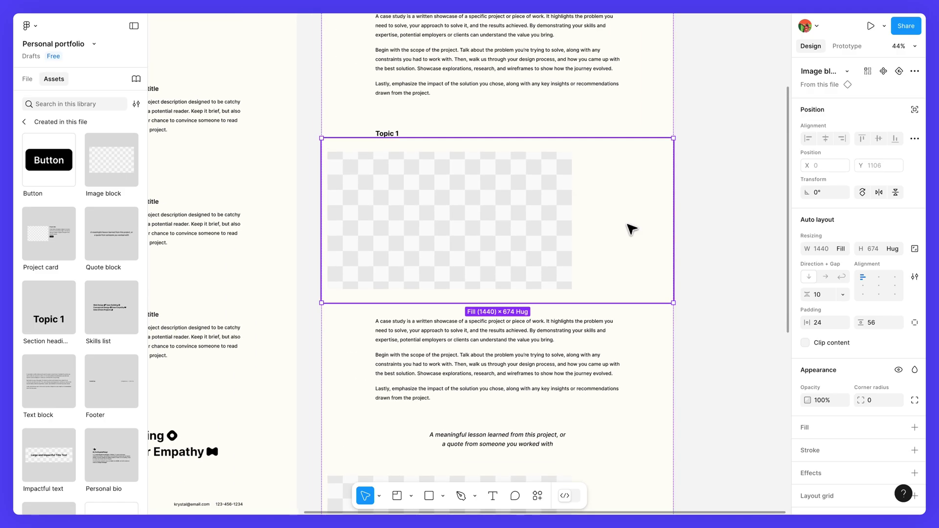
Go to the main Image block component from the instance's context menu.
right_click(618, 218)
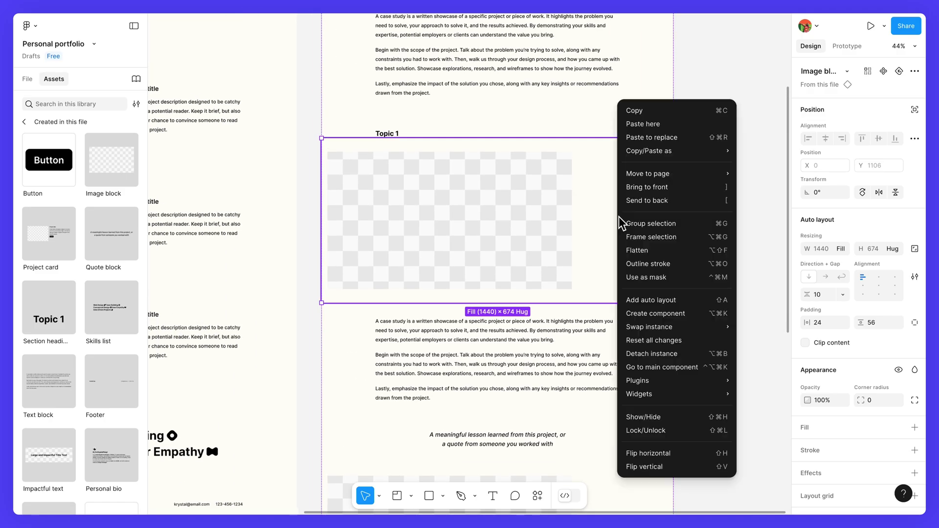
left_click(703, 374)
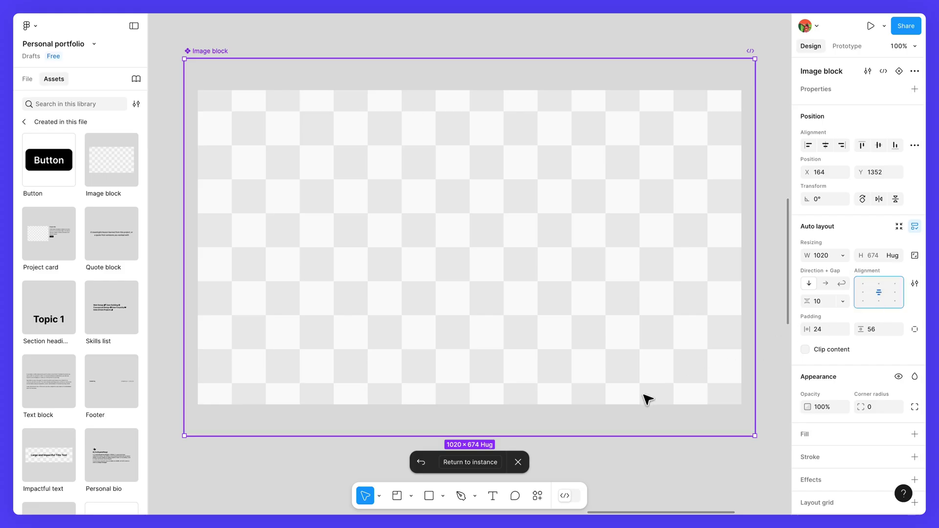
Return to the instance, reset the image block's overrides, and zoom out to both frames.
left_click(485, 463)
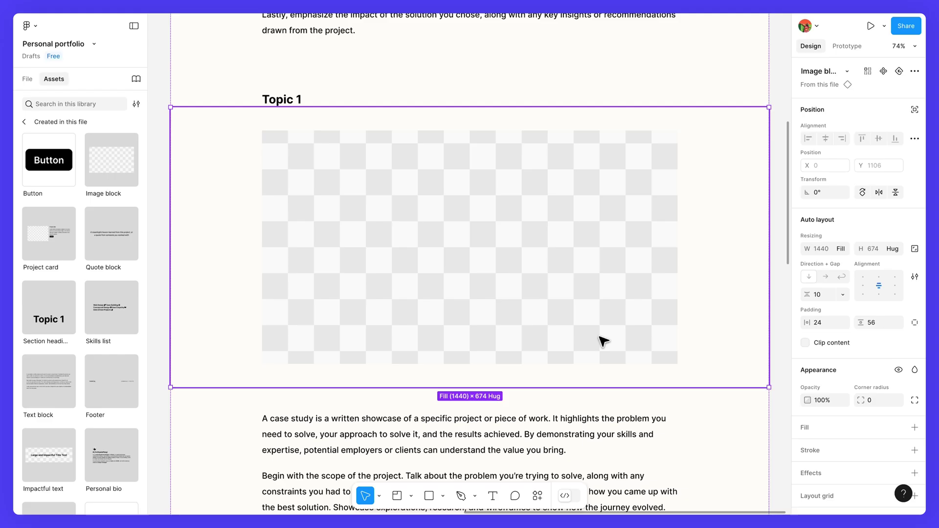
left_click(914, 71)
mouse_move(860, 132)
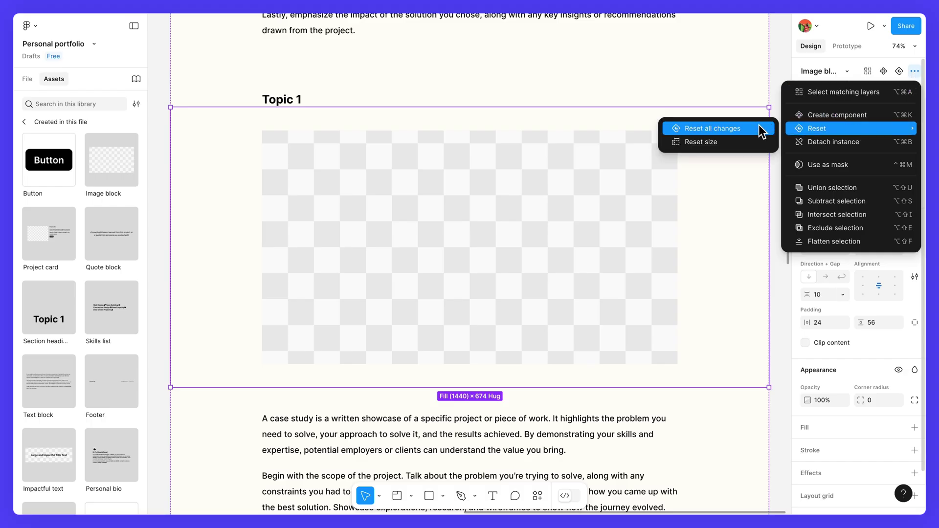
left_click(737, 180)
scroll(730, 201, "down", 2)
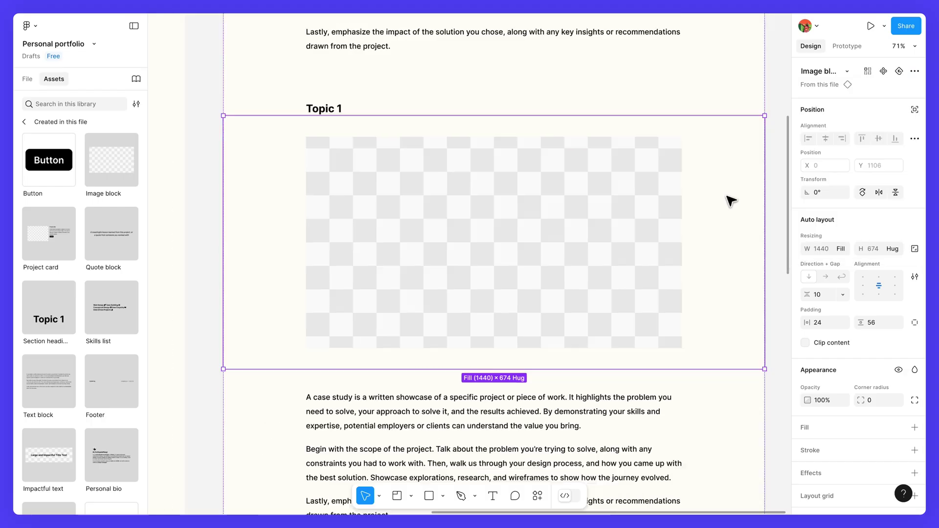
scroll(730, 200, "down", 10)
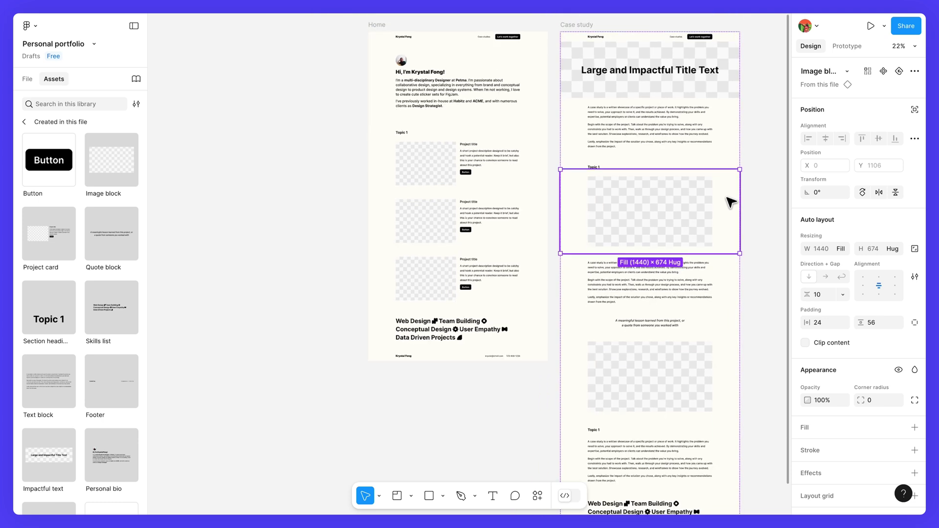
Deselect the image block and bring Home's first Topic 1 project card into view.
scroll(752, 212, "down", 1)
scroll(668, 207, "right", 3)
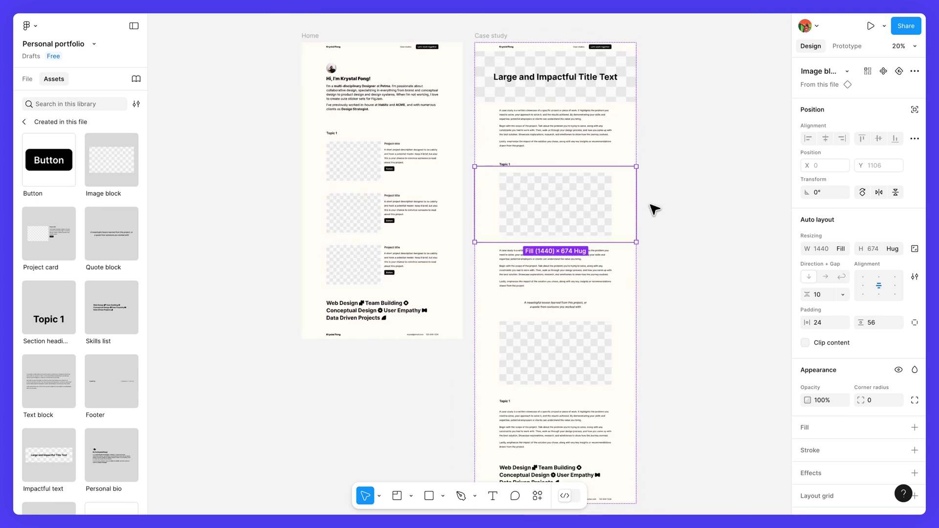
left_click(673, 209)
left_click_drag(673, 209, 677, 198)
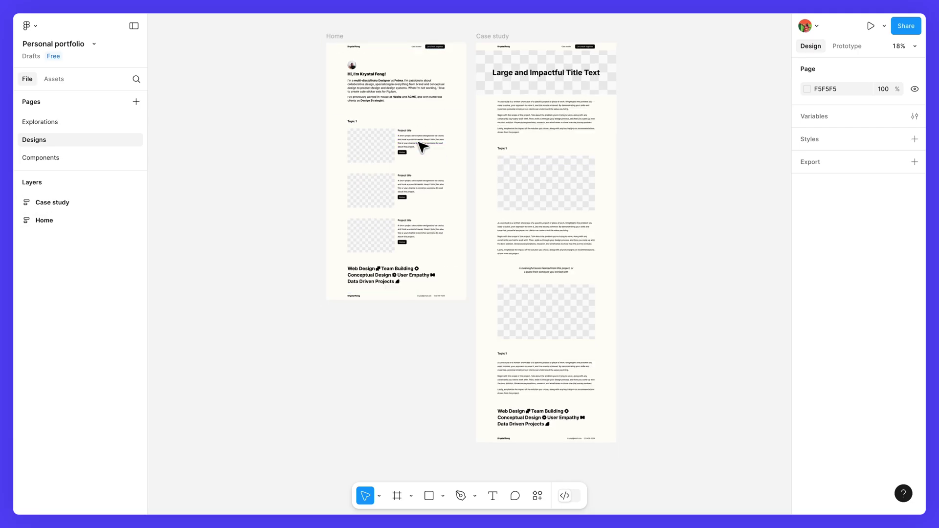
scroll(419, 147, "up", 5)
scroll(419, 147, "up", 3)
scroll(419, 146, "left", 3)
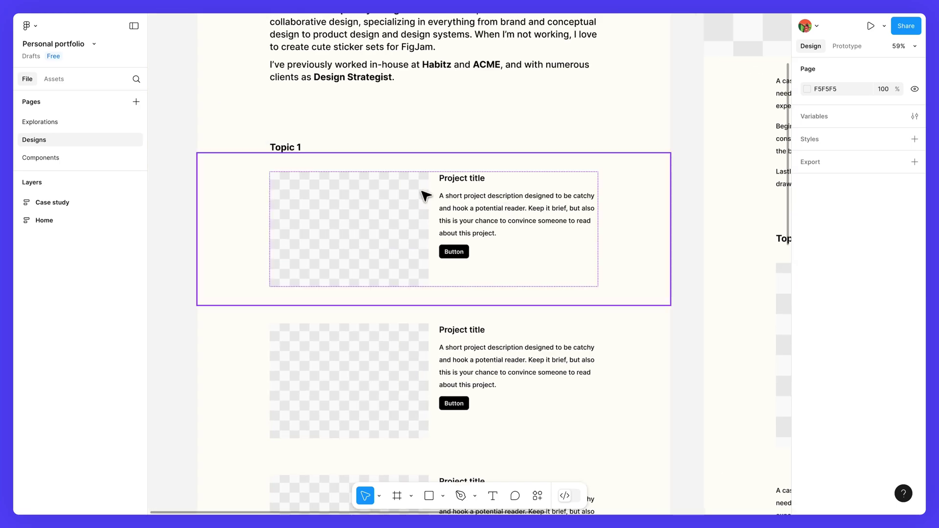
Rename the Topic 1 heading to 'Work'.
double_click(296, 148)
double_click(295, 146)
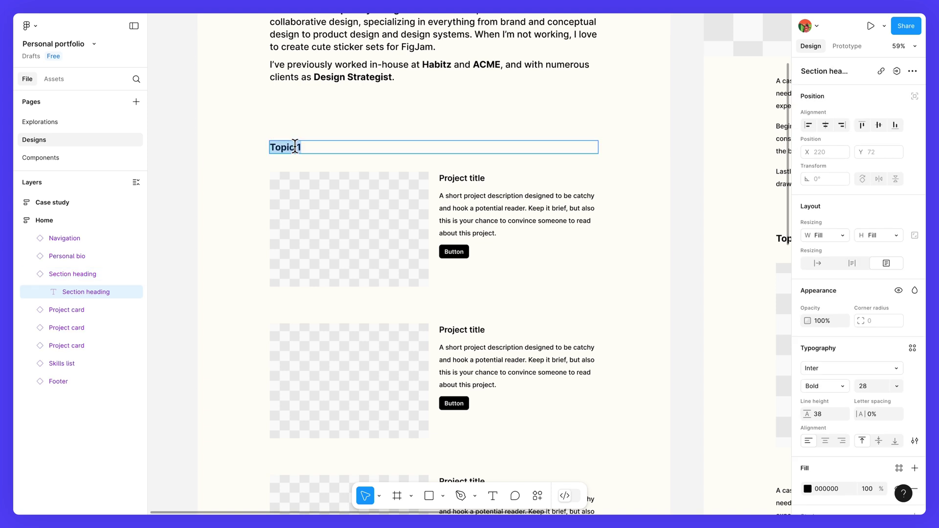
type("Work")
key("Escape")
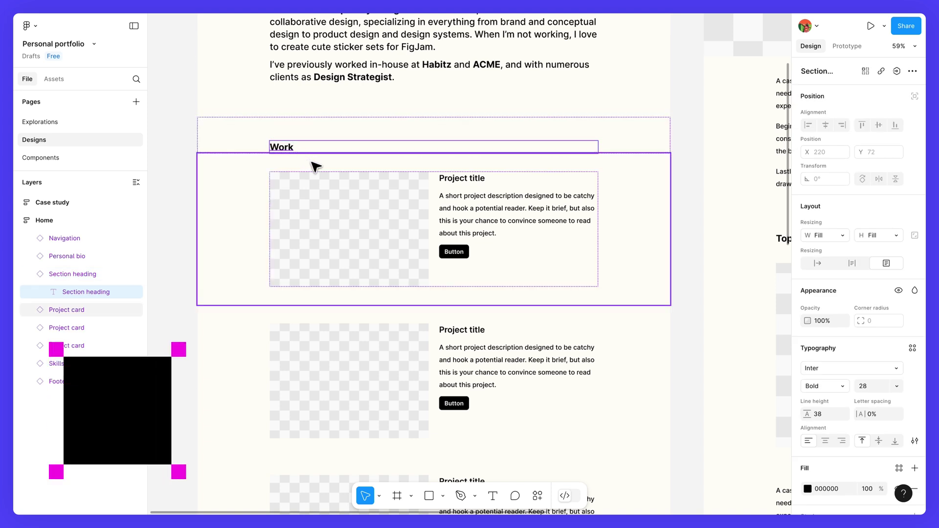
Retitle the first card 'Petma Design System' with its Petma description and a 'View project' button.
left_click(471, 185, "ctrl")
double_click(469, 181)
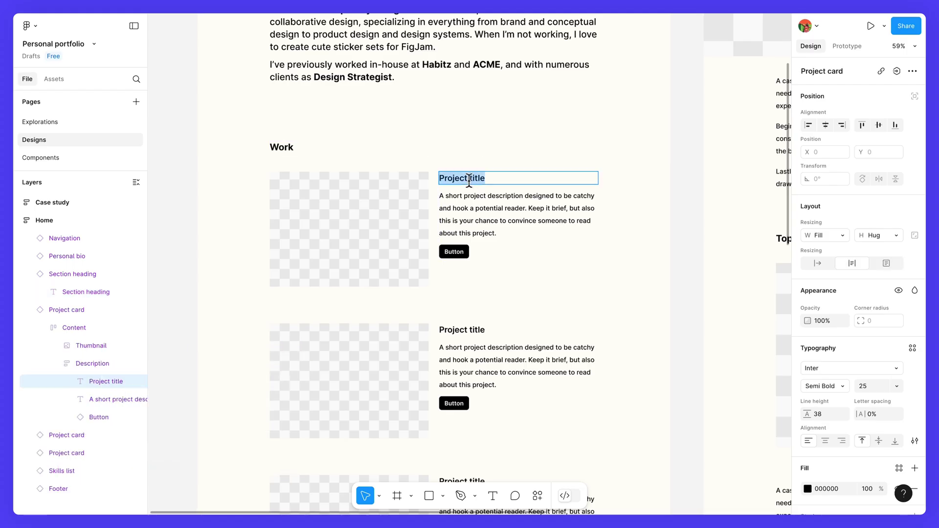
type("Petma Design System")
double_click(471, 209)
type("Co-contributor to the Petma d")
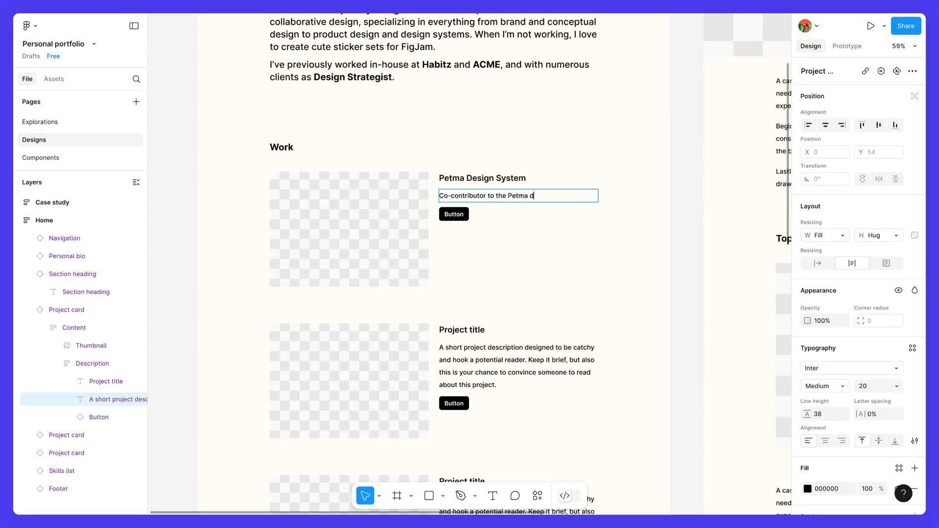
type("esign system, lead the app sub-group, and assisted on document")
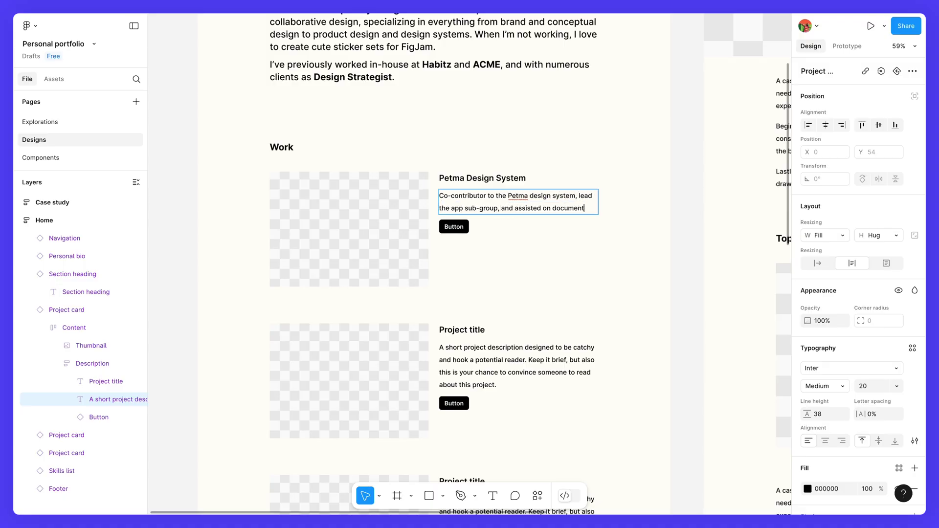
type("ation. Petma's design system is an internal-")
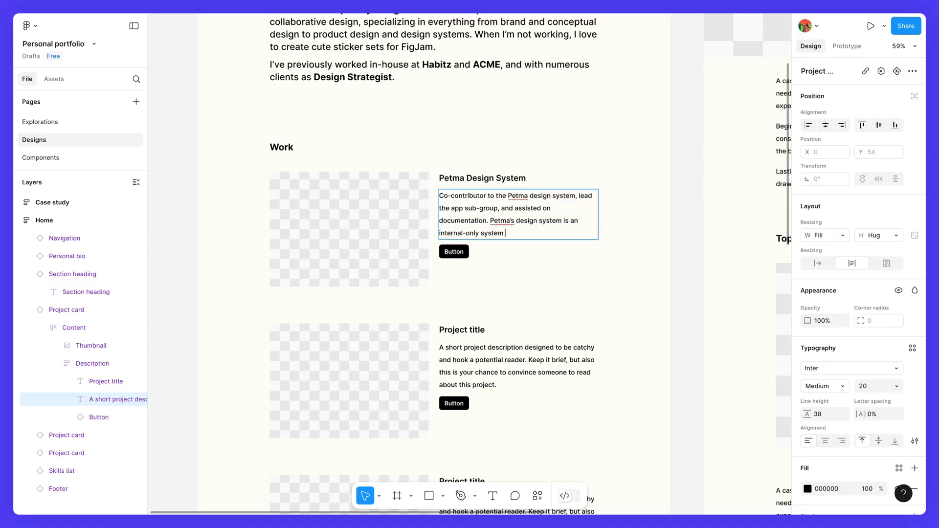
type("only system used by 300+ people.")
double_click(454, 251)
type("View project")
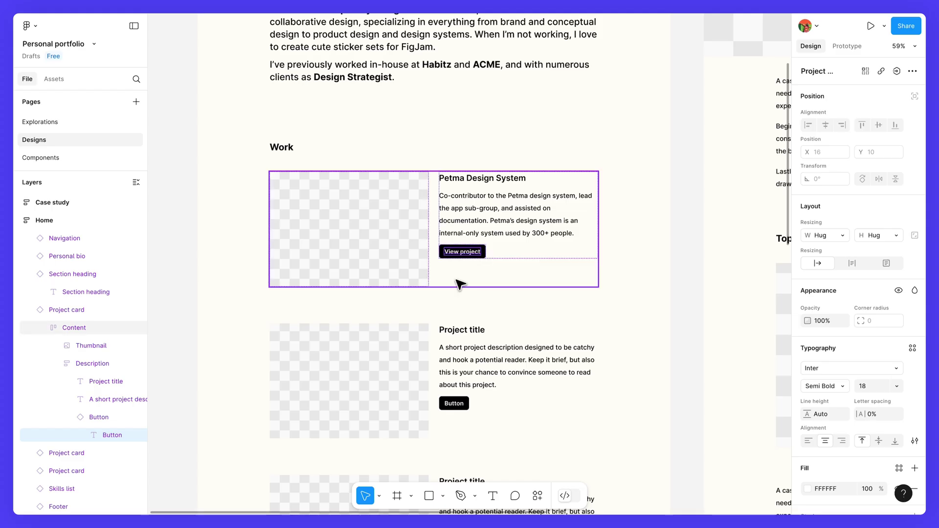
Replace the first card's thumbnail with a screenshot uploaded from the computer.
left_click(405, 254)
double_click(405, 254)
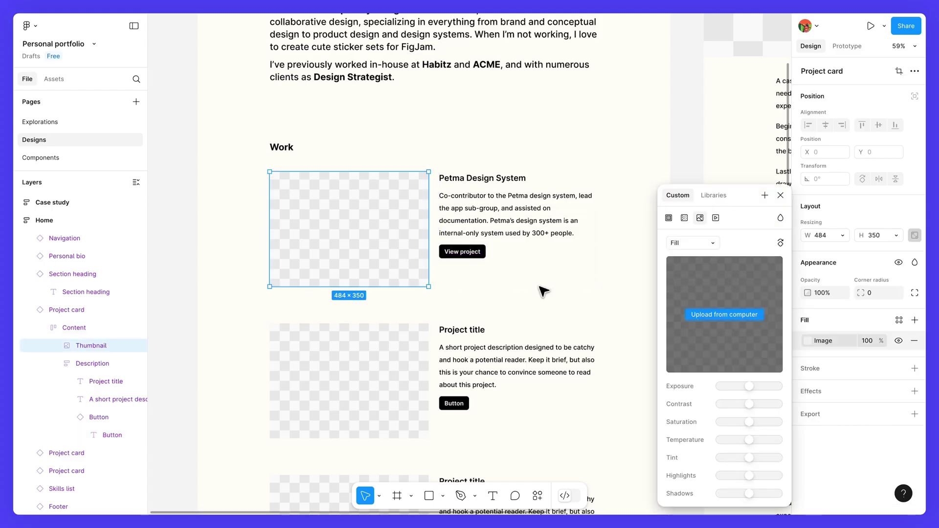
left_click(704, 315)
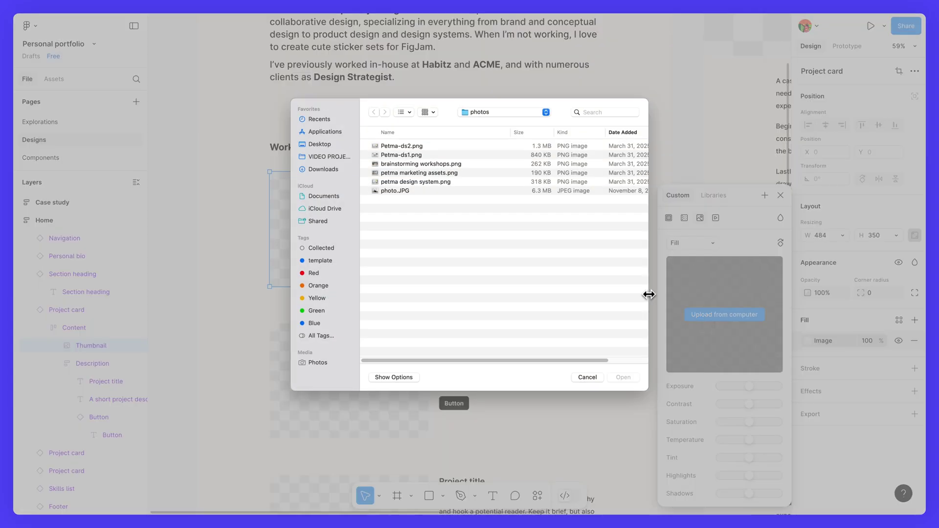
double_click(440, 180)
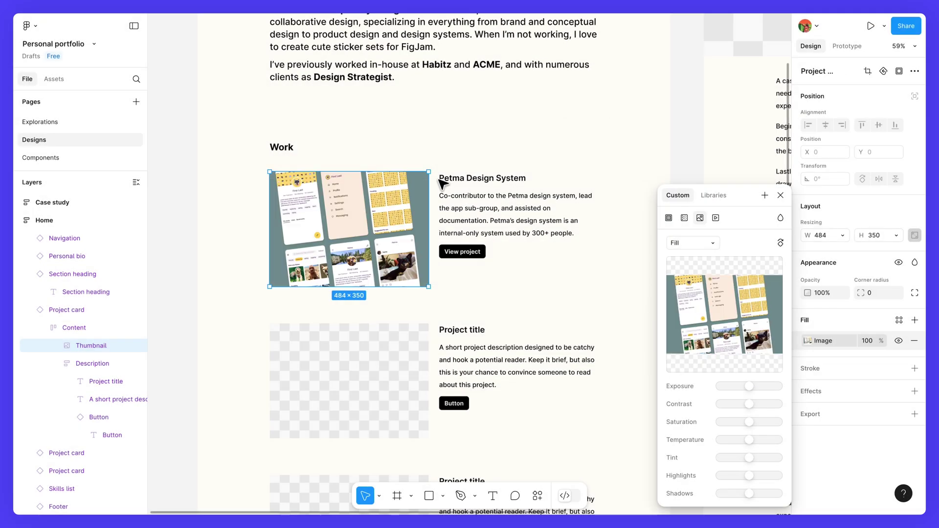
left_click(498, 248)
Retitle the Case study header 'Petma Design System'.
scroll(538, 265, "down", 3)
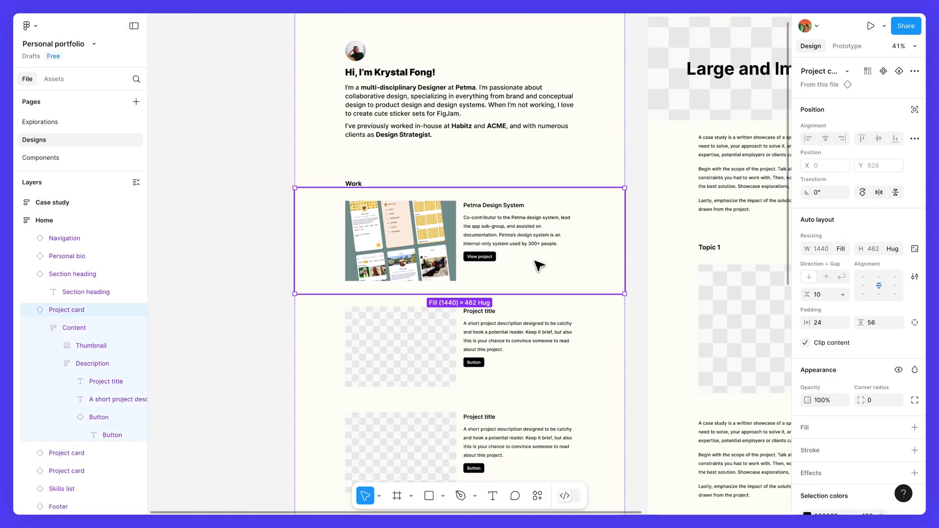
scroll(586, 267, "right", 3)
scroll(638, 269, "right", 3)
scroll(638, 270, "up", 1)
double_click(584, 154)
key("ctrl+a")
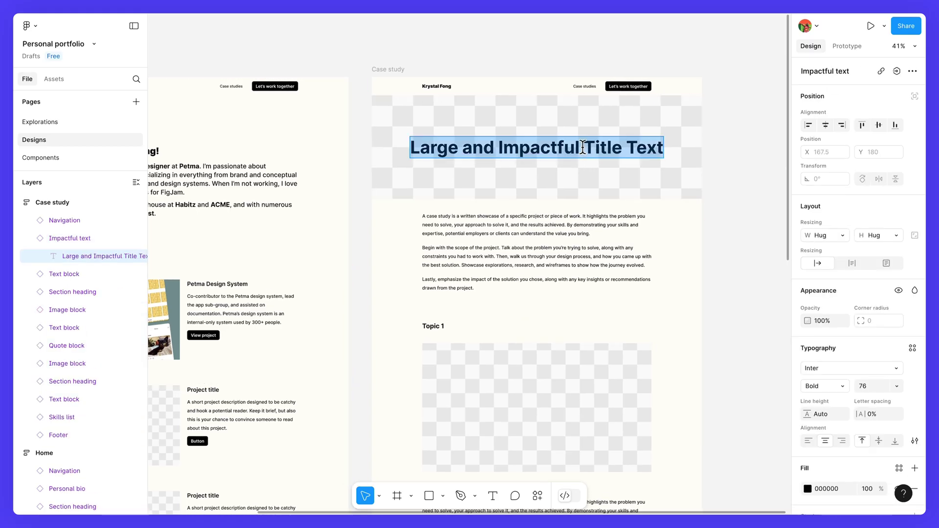
type("Petma Design System")
left_click(614, 184)
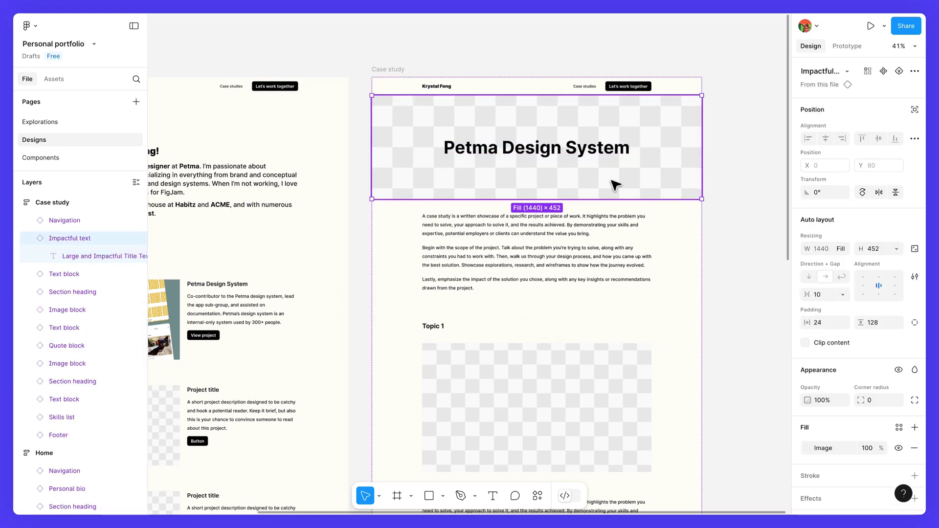
Set Petma-ds2.png as the Case study header's image fill.
left_click(805, 448)
left_click(747, 314)
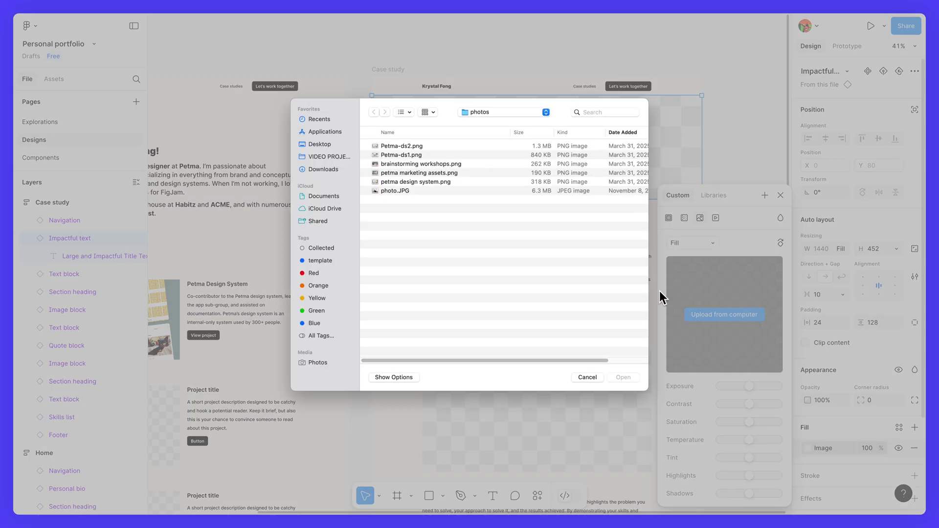
double_click(419, 146)
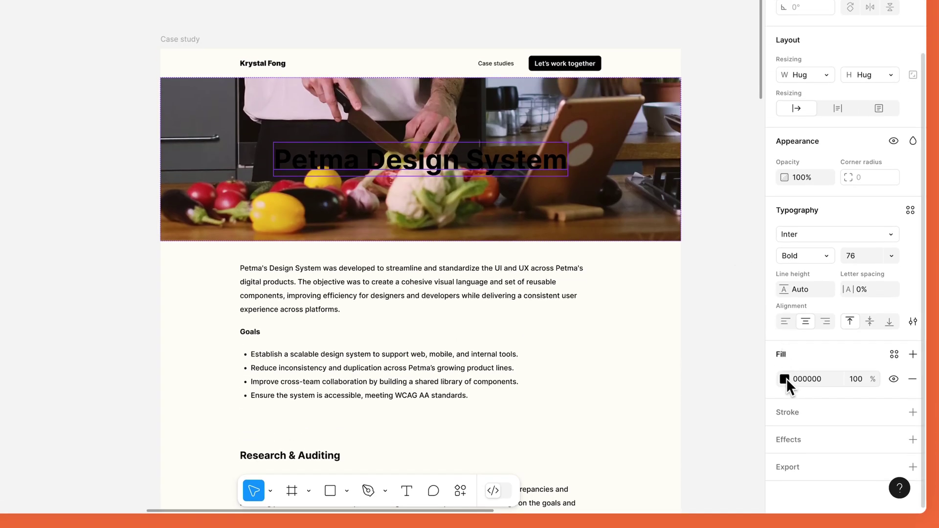
Change the title's text colour and fade the header image to 10% opacity.
left_click(785, 379)
left_click_drag(675, 268, 611, 196)
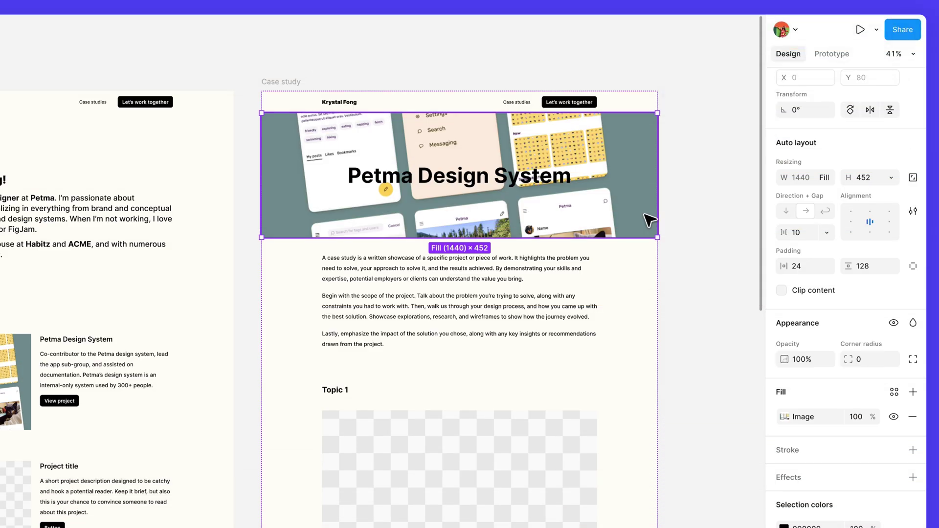
left_click(855, 418)
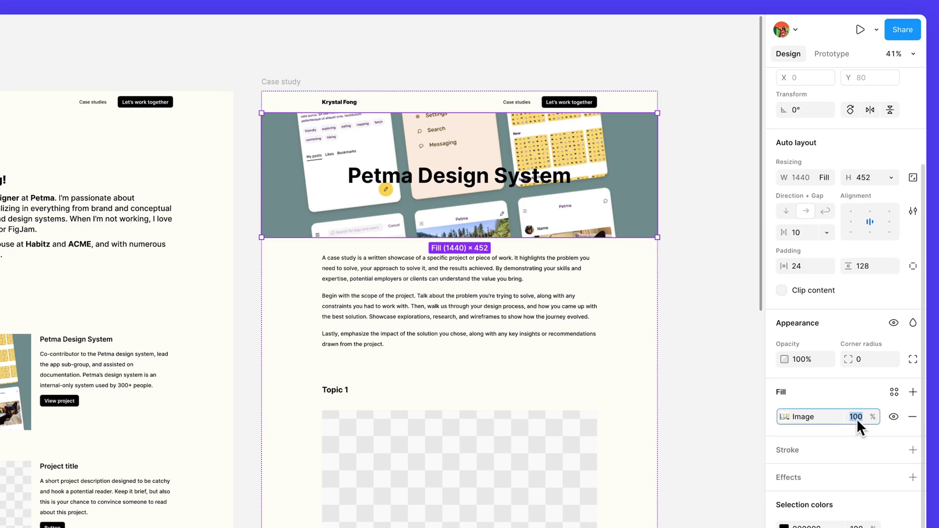
type("10")
key("Return")
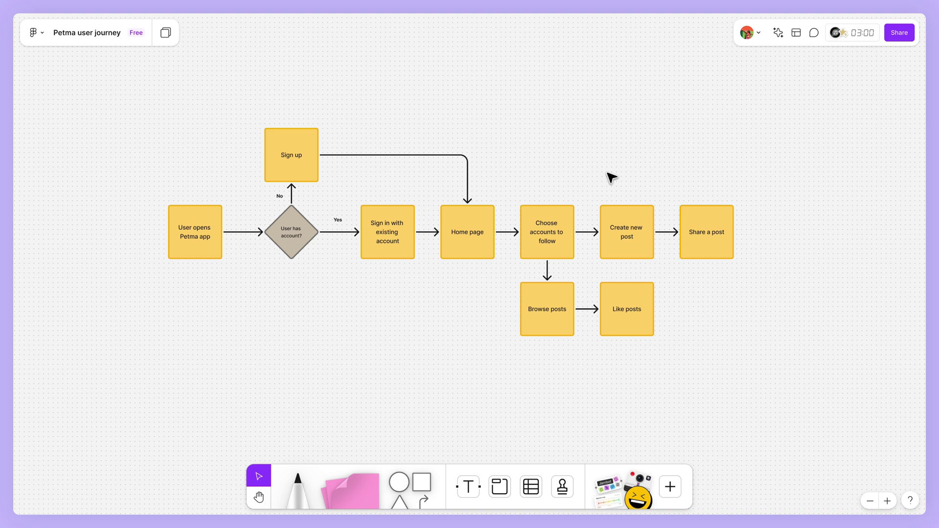
Select the whole Petma user journey flowchart in FigJam and copy it as PNG.
left_click_drag(151, 93, 744, 374)
right_click(593, 189)
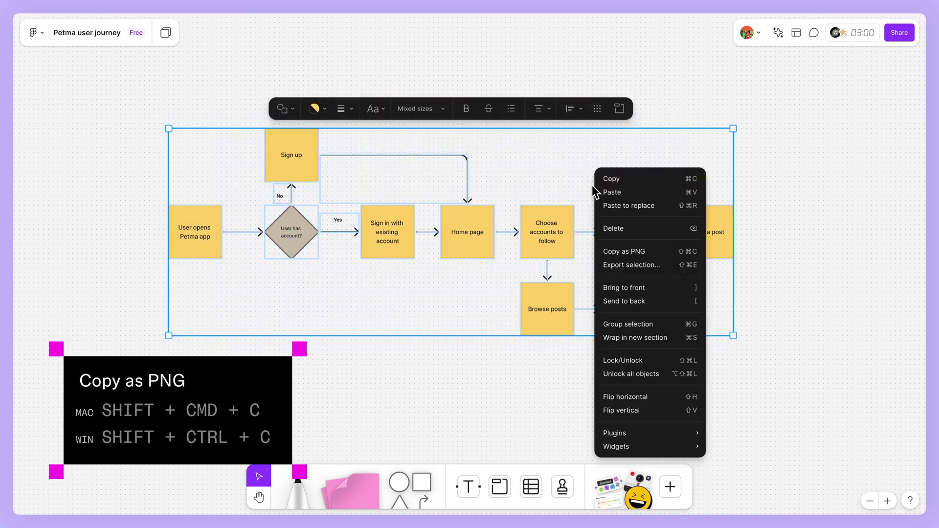
left_click(655, 251)
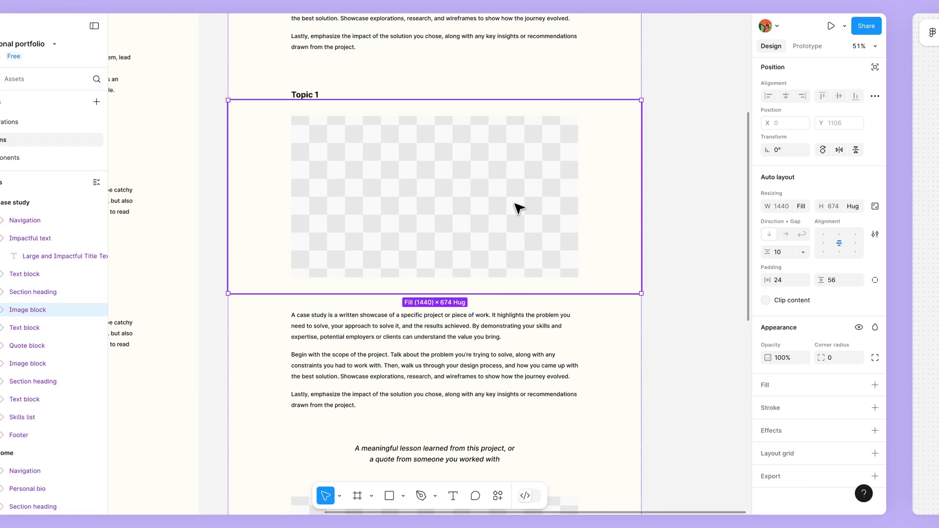
Paste the flowchart PNG into the Topic 1 image block and set its fill to Fit.
key("ctrl+v")
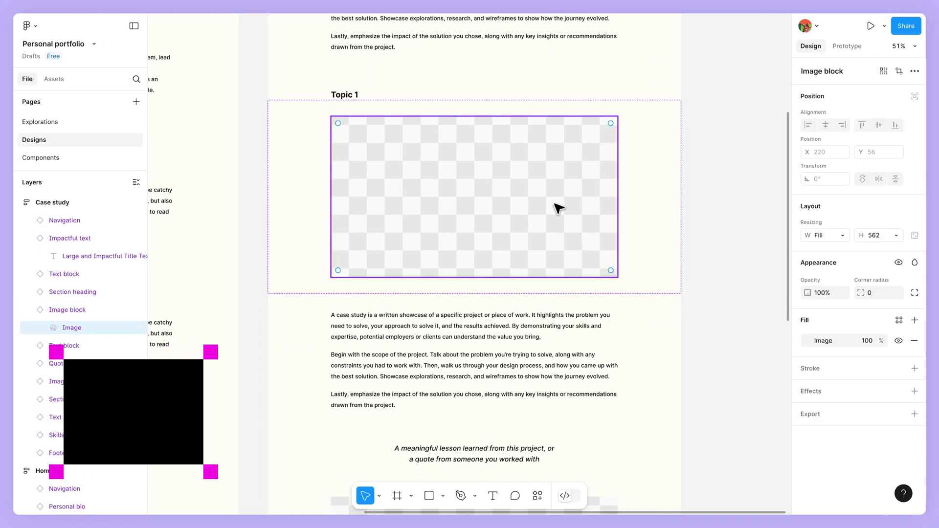
left_click(807, 341)
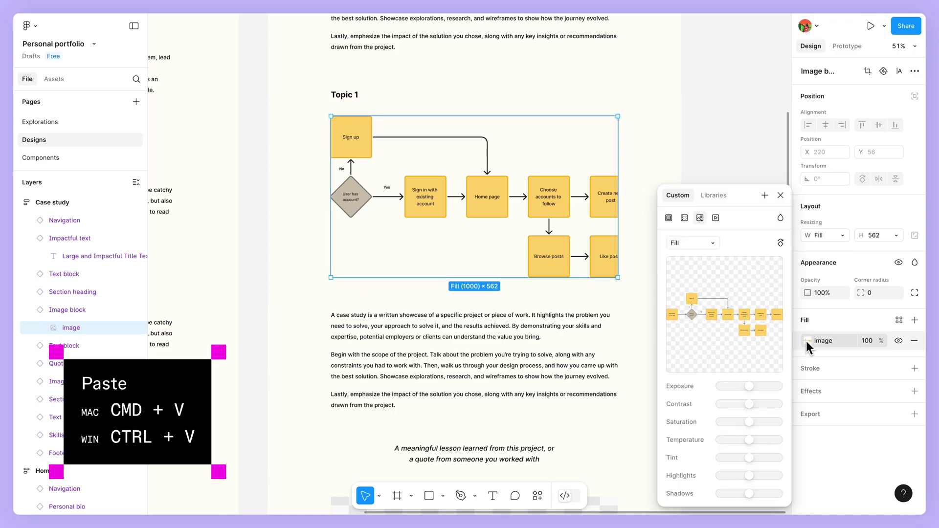
left_click(718, 244)
left_click(714, 255)
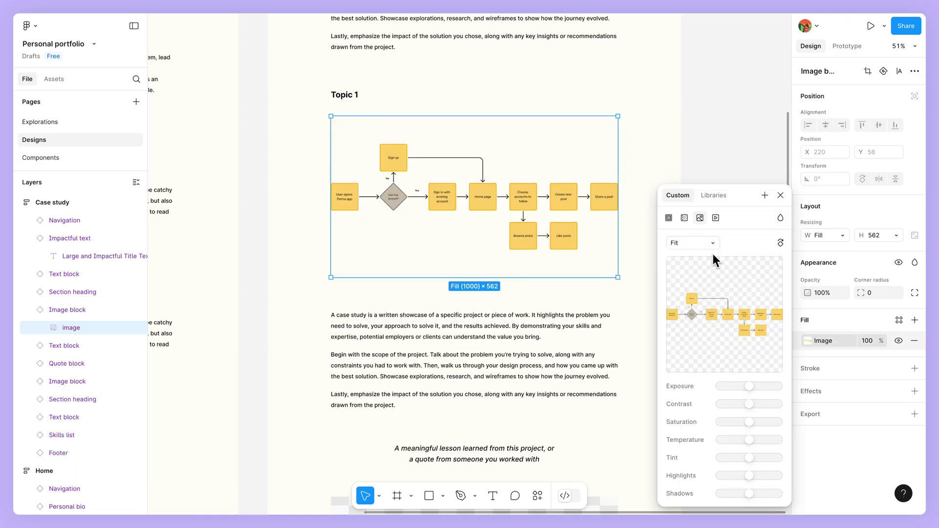
left_click(781, 195)
left_click(761, 218)
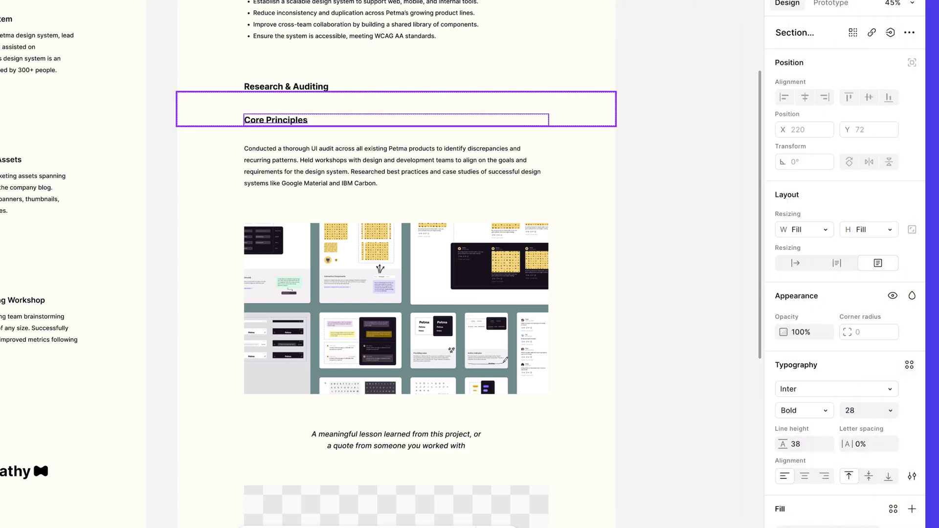
Move Core Principles below the image and place a copy of the Research paragraph beneath it.
left_click_drag(411, 117, 415, 398)
left_click(411, 134)
key("ctrl+d")
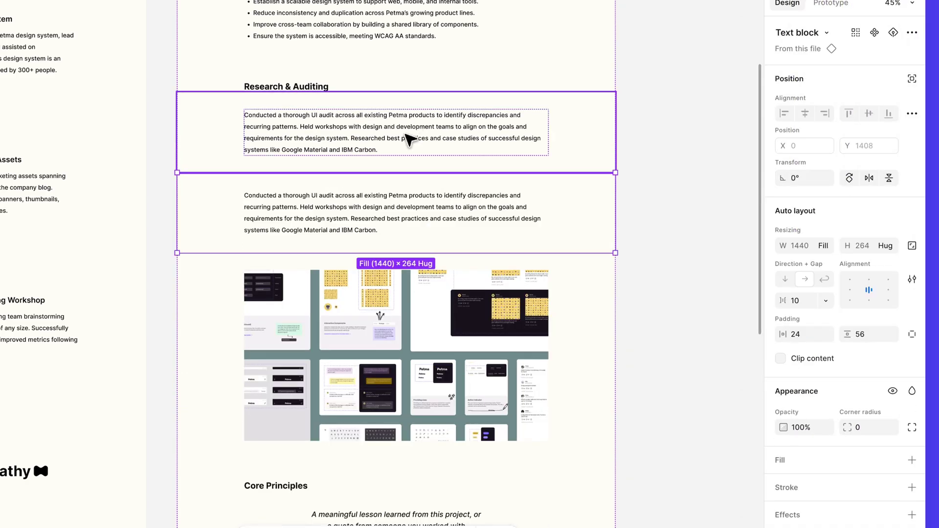
scroll(377, 226, "down", 5)
key("Down")
key("Down")
key("shift+2")
Retype the copy as three lines: Consistency, Flexibility and Accessibility principles with descriptions.
double_click(443, 255)
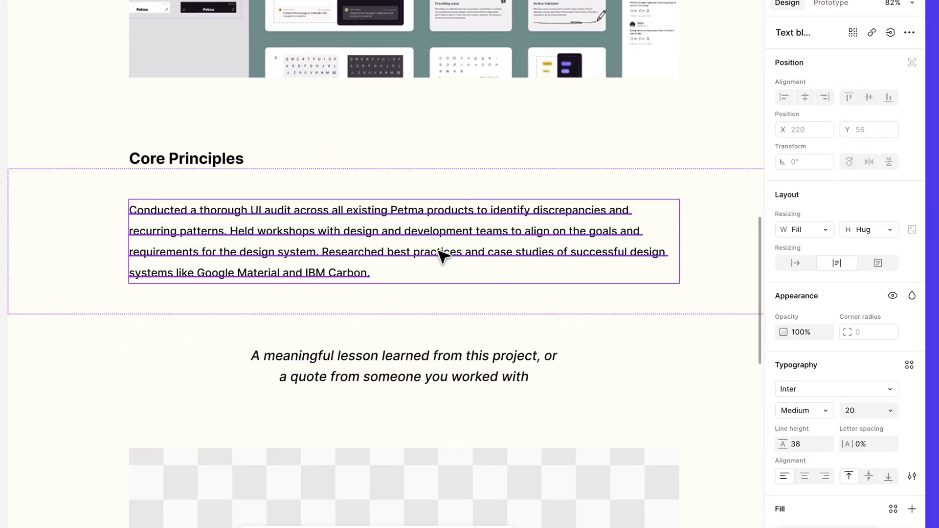
key("Return")
type("Consistancy: Ensure every element reflect Petma's visual identity.")
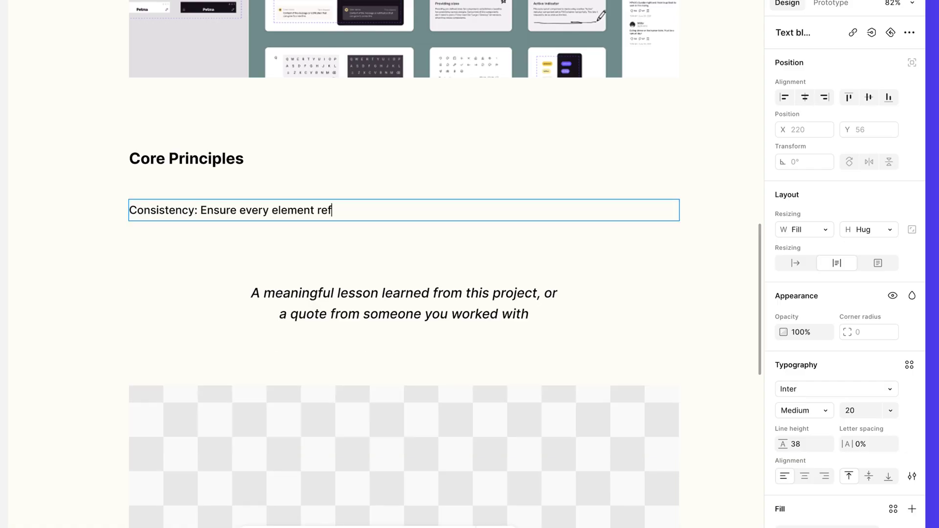
key("Return")
key("Return")
type("Flexibility: Create modular components that adapt across multiple devices and layouts.")
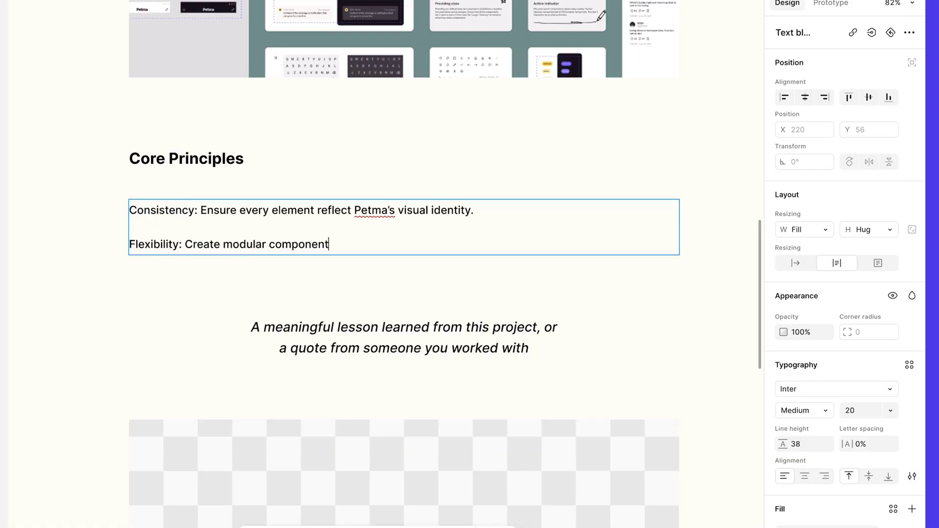
key("Return")
key("Return")
type("Accessibility: Pro")
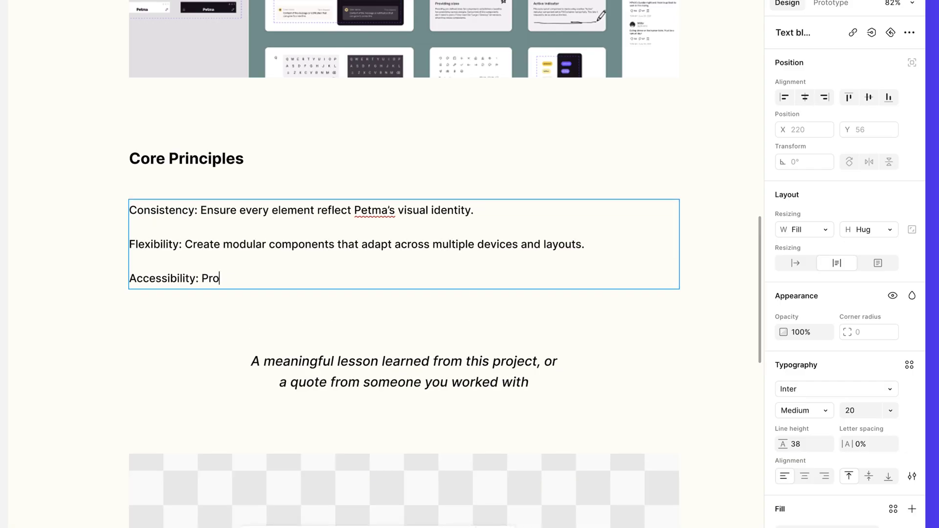
type("vide alternatives for color contrast, keyboard navigation, and screen readers.")
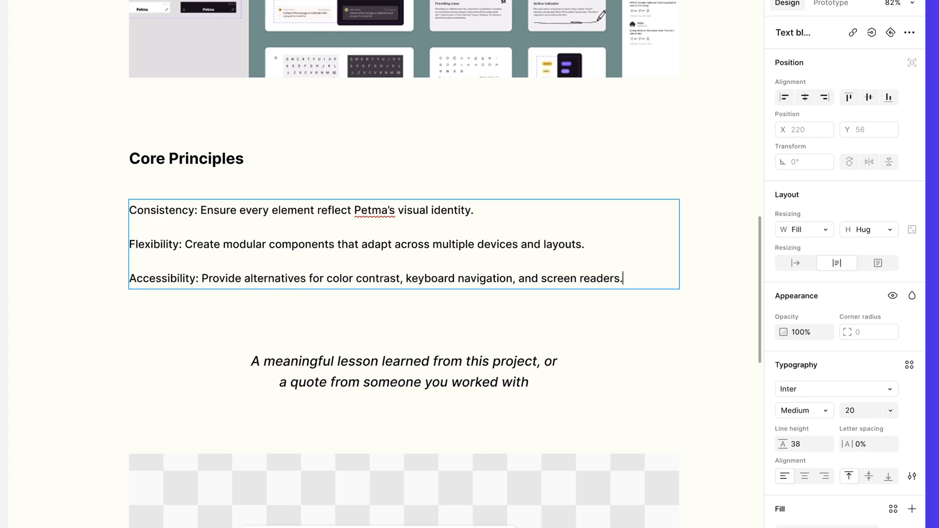
Make the principles a bulleted list with bold Consistency and Flexibility labels.
left_click(912, 476)
left_click(729, 449)
left_click_drag(146, 210, 216, 210)
left_click(804, 411)
left_click(806, 443)
left_click_drag(146, 231, 200, 231)
left_click(805, 410)
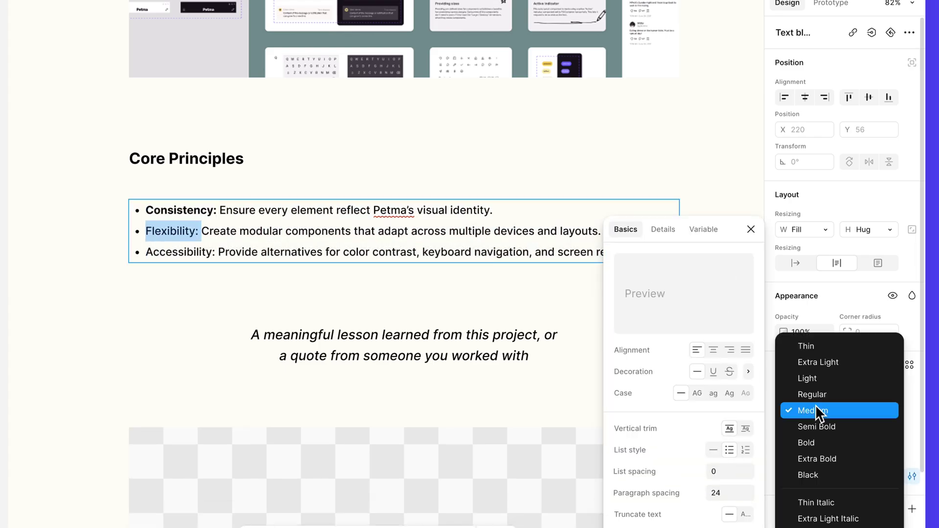
left_click(807, 443)
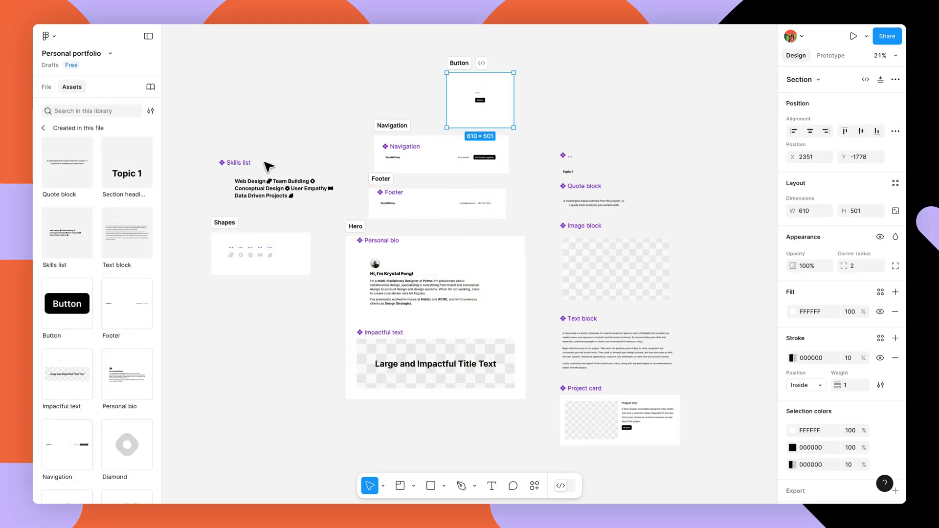
Move Skills list into the component column and wrap the column in Section 1.
left_click_drag(325, 164, 602, 128)
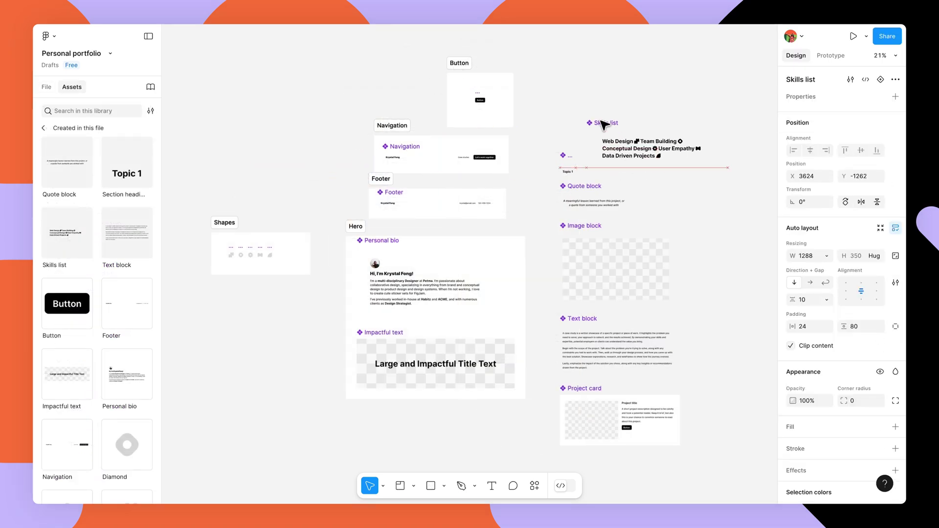
scroll(572, 180, "up", 2)
key("shift+s")
left_click_drag(426, 73, 587, 430)
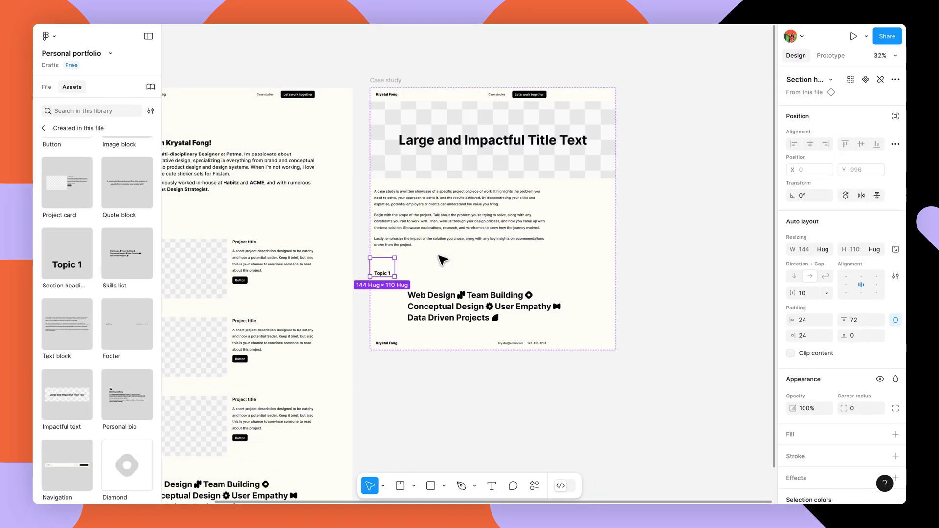
Drag an Image block and further blocks onto the Case study page.
mouse_move(126, 164)
left_mouse_down()
mouse_move(262, 245)
mouse_move(454, 337)
left_mouse_up()
left_click_drag(127, 234, 472, 398)
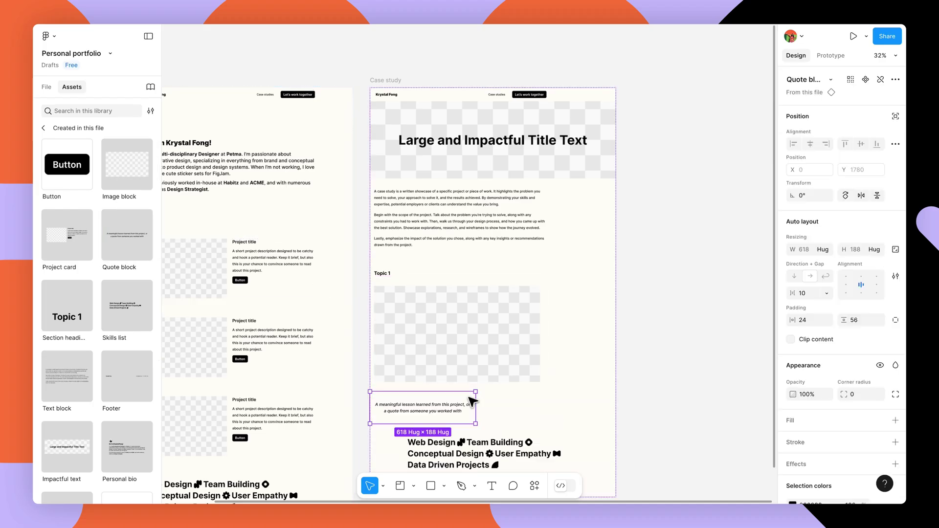
scroll(471, 398, "down", 2)
left_click_drag(67, 376, 447, 231)
Retitle the first Home card 'Petma Design System' and type its co-contributor description.
left_click(456, 140)
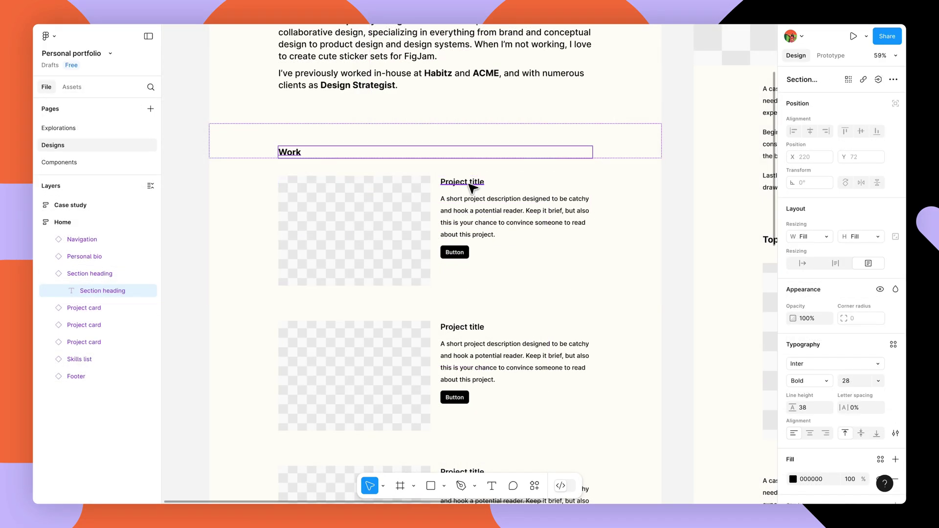
double_click(459, 181)
type("Petma Design System")
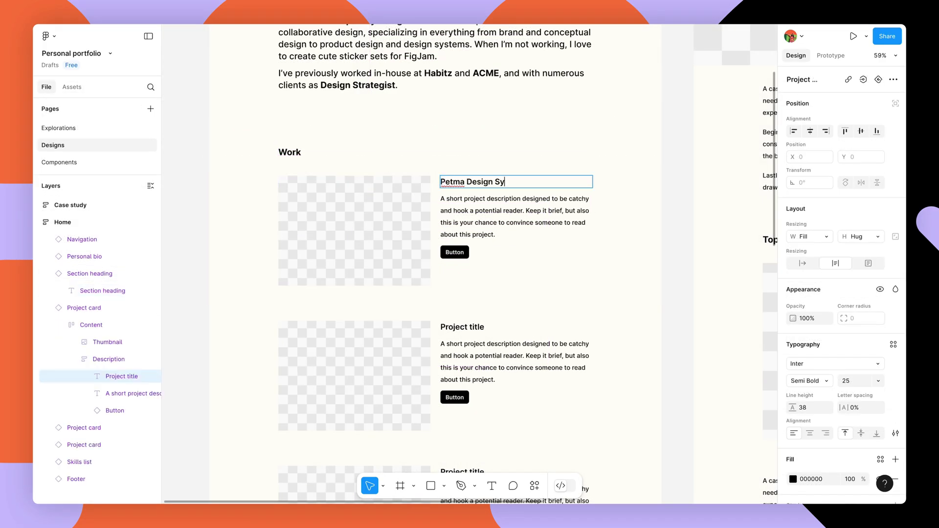
double_click(513, 220)
type("Co-contributer")
key("BackSpace")
key("BackSpace")
key("BackSpace")
type("or to the Petma design system, lead the app sub-grou")
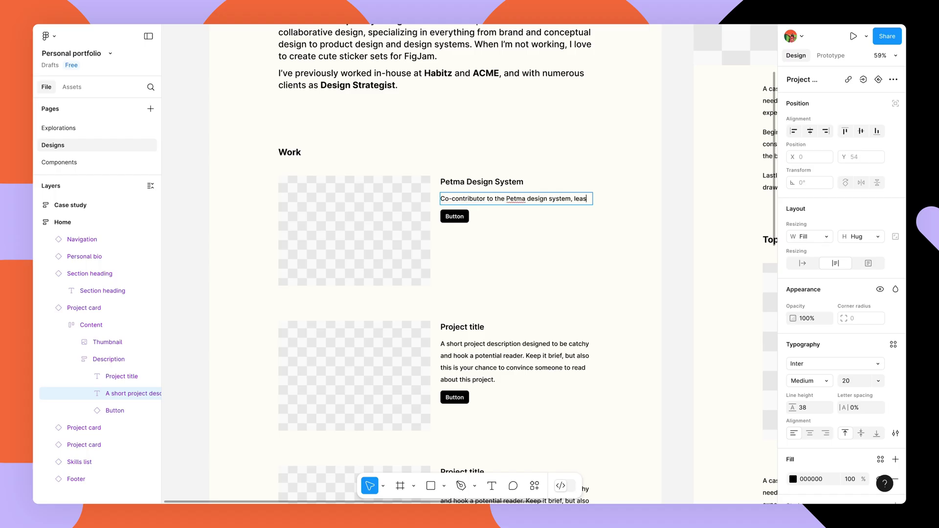
type("p, and assisted on documentation. Petma's design system is an internal-only system used by 300+ people.")
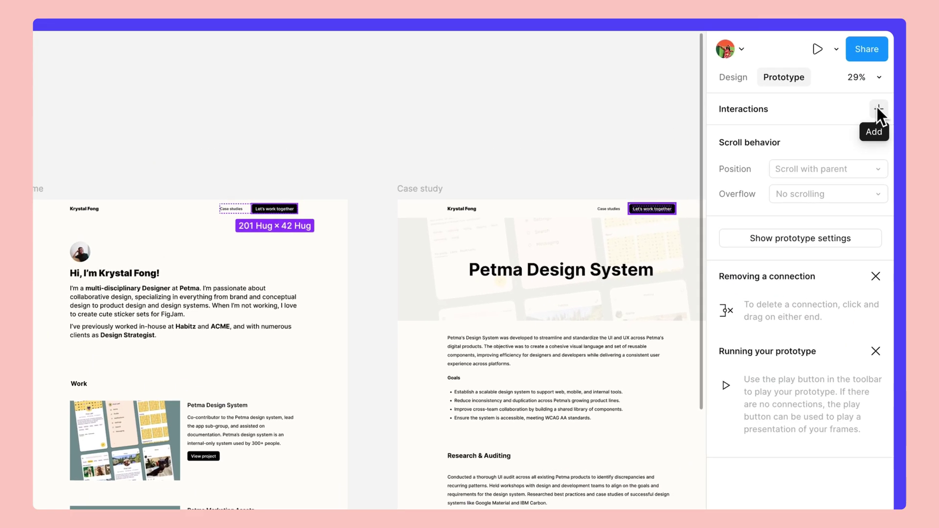
Add an On click interaction to the Home nav buttons and view its Action choices.
left_click(877, 108)
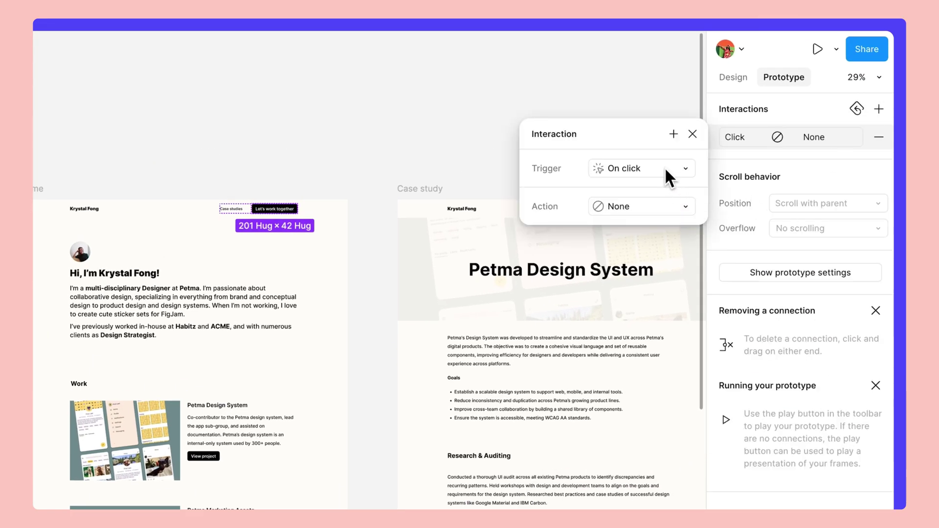
left_click(668, 206)
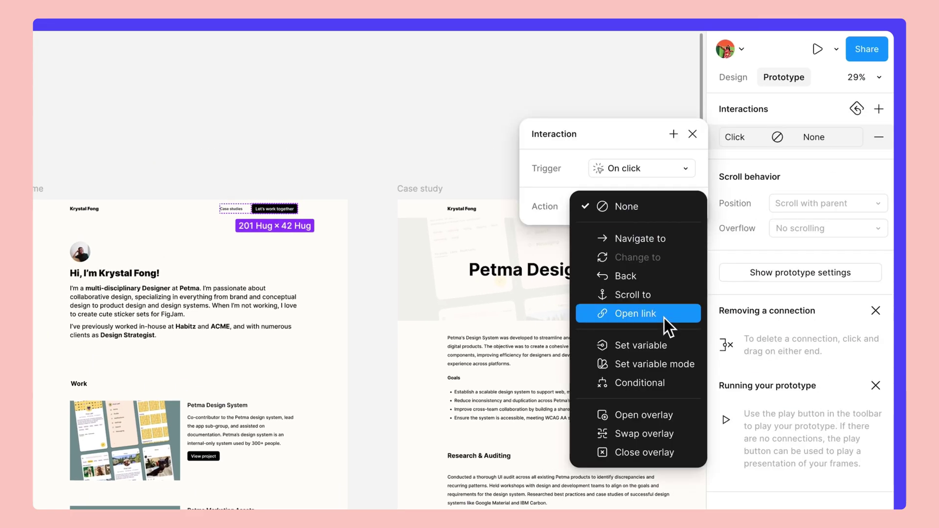